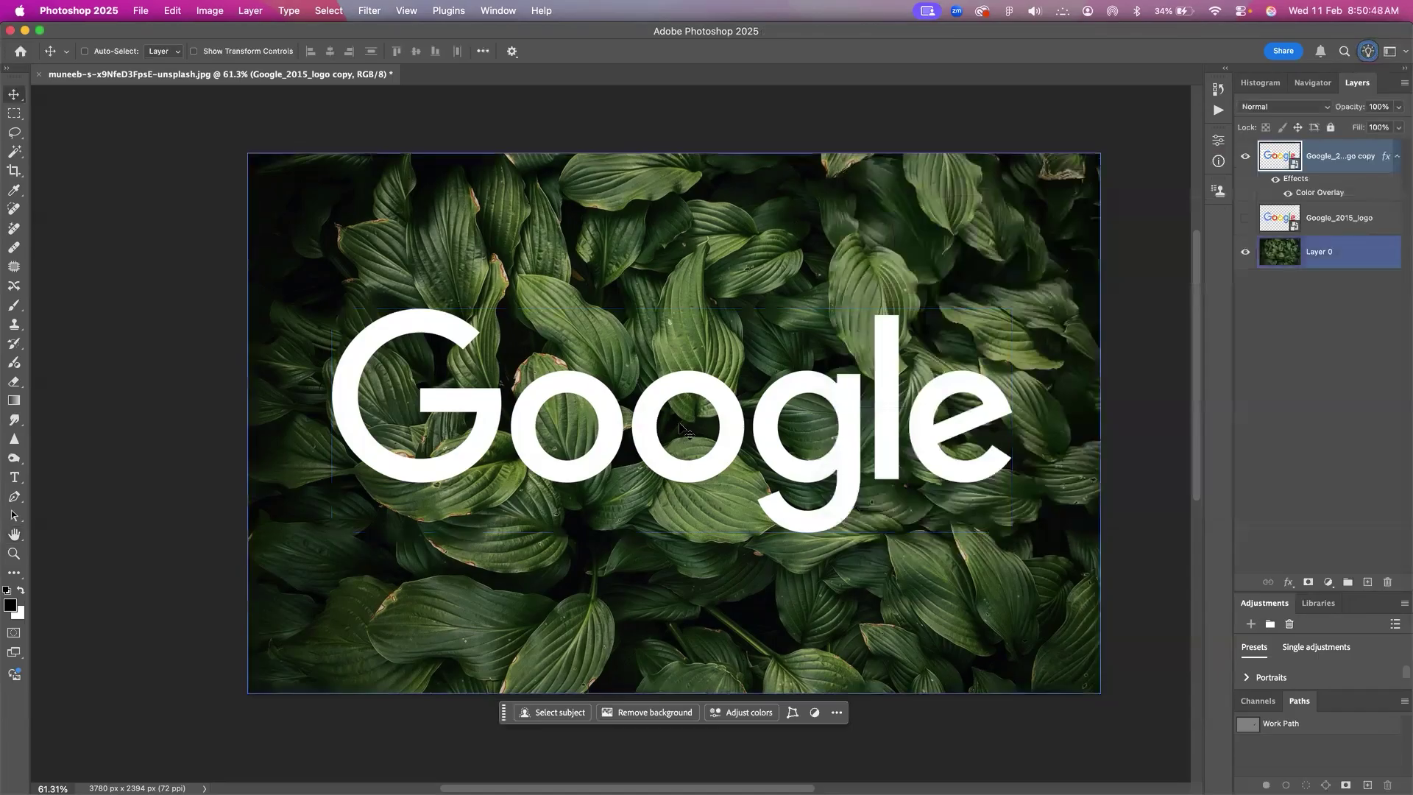
Lower the opacity of the white logo copy layer to 27%
{"action": "key", "text": "super+space"}
{"action": "left_click", "coordinate": [443, 444]}
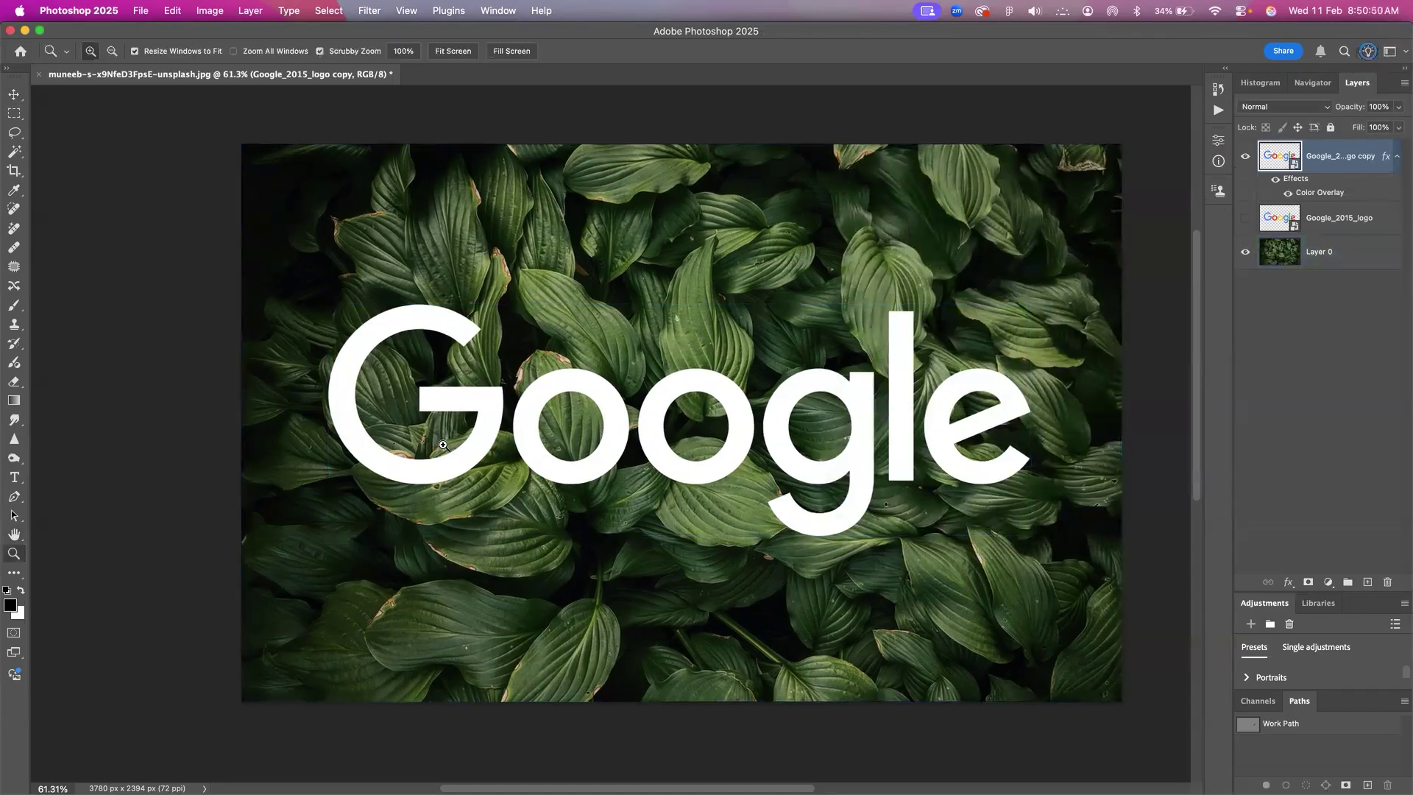
{"action": "left_click", "coordinate": [1397, 108]}
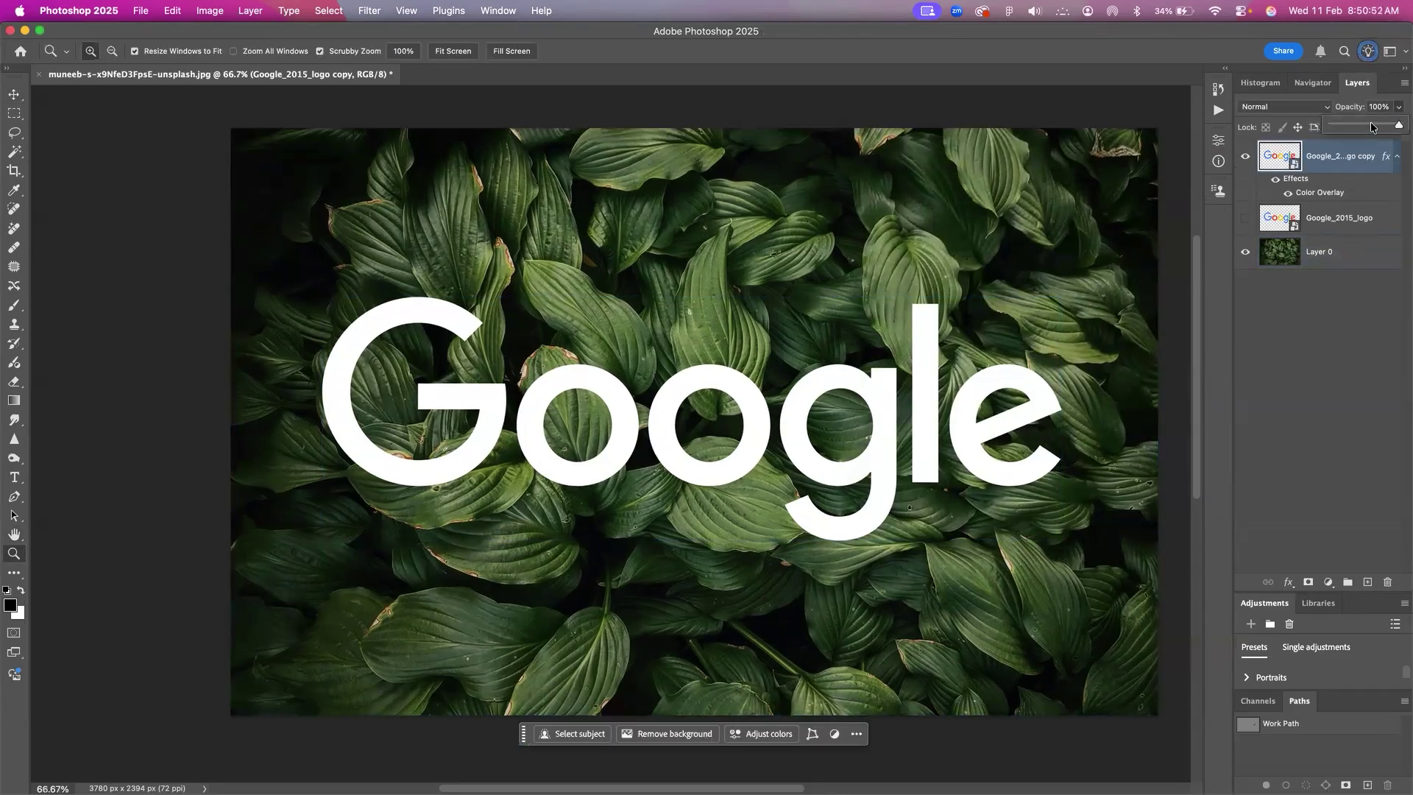
{"action": "left_click_drag", "start_coordinate": [1370, 124], "coordinate": [1350, 125]}
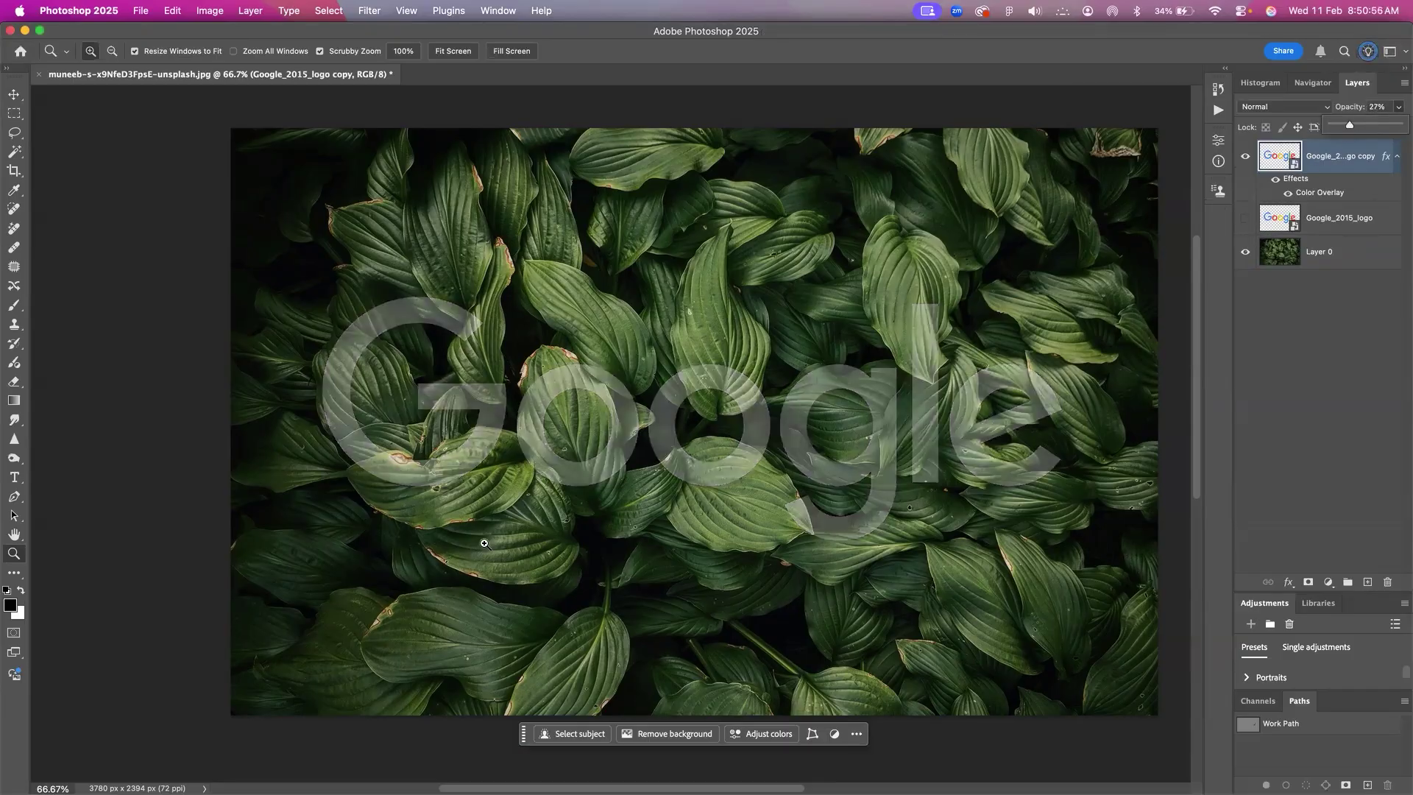
With the Pen tool in Path mode, trace the upper edge of the leaf crossing the base of the G
{"action": "left_click", "coordinate": [435, 479]}
{"action": "scroll", "coordinate": [463, 497], "scroll_direction": "up", "scroll_amount": 4}
{"action": "scroll", "coordinate": [467, 489], "scroll_direction": "down", "scroll_amount": 2}
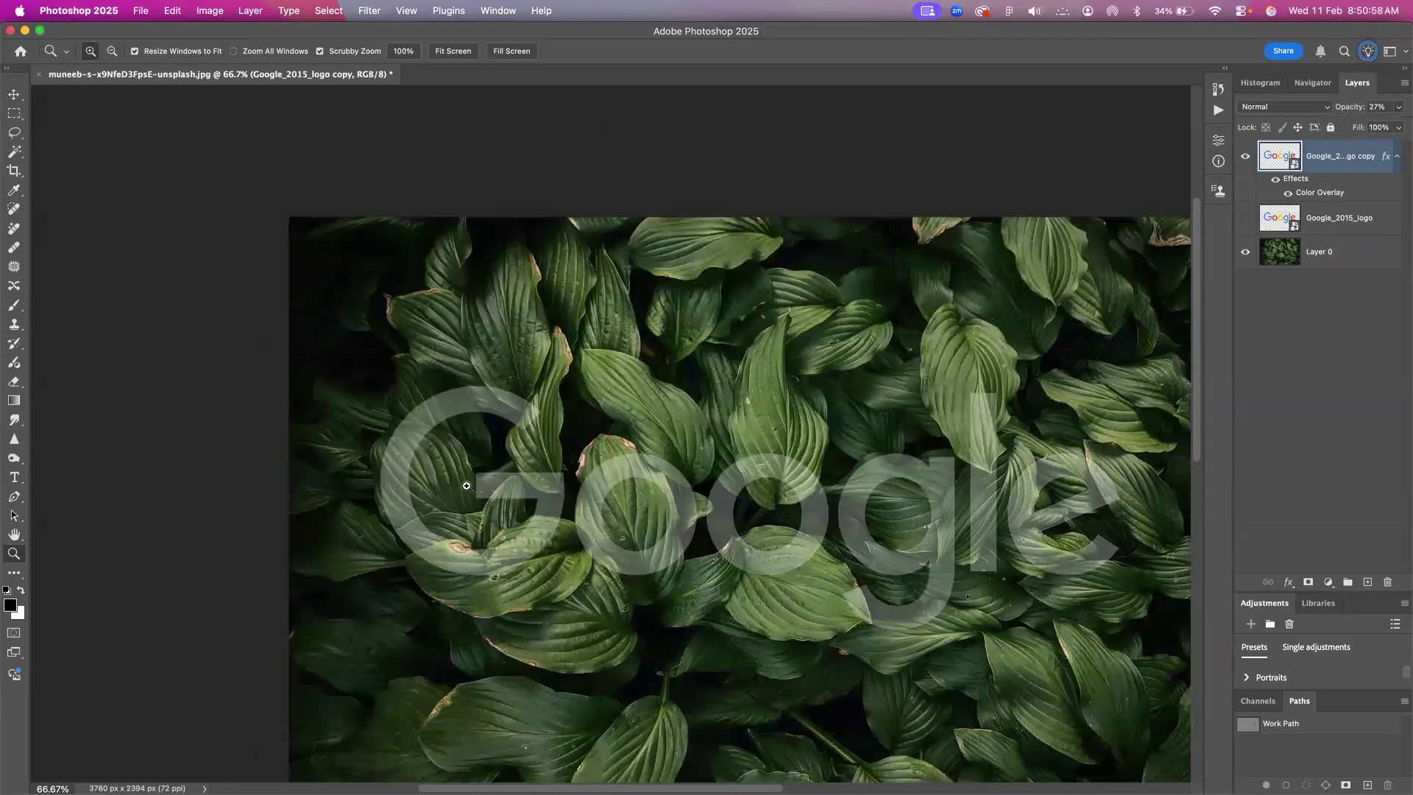
{"action": "scroll", "coordinate": [433, 434], "scroll_direction": "down", "scroll_amount": 4}
{"action": "left_click", "coordinate": [424, 433]}
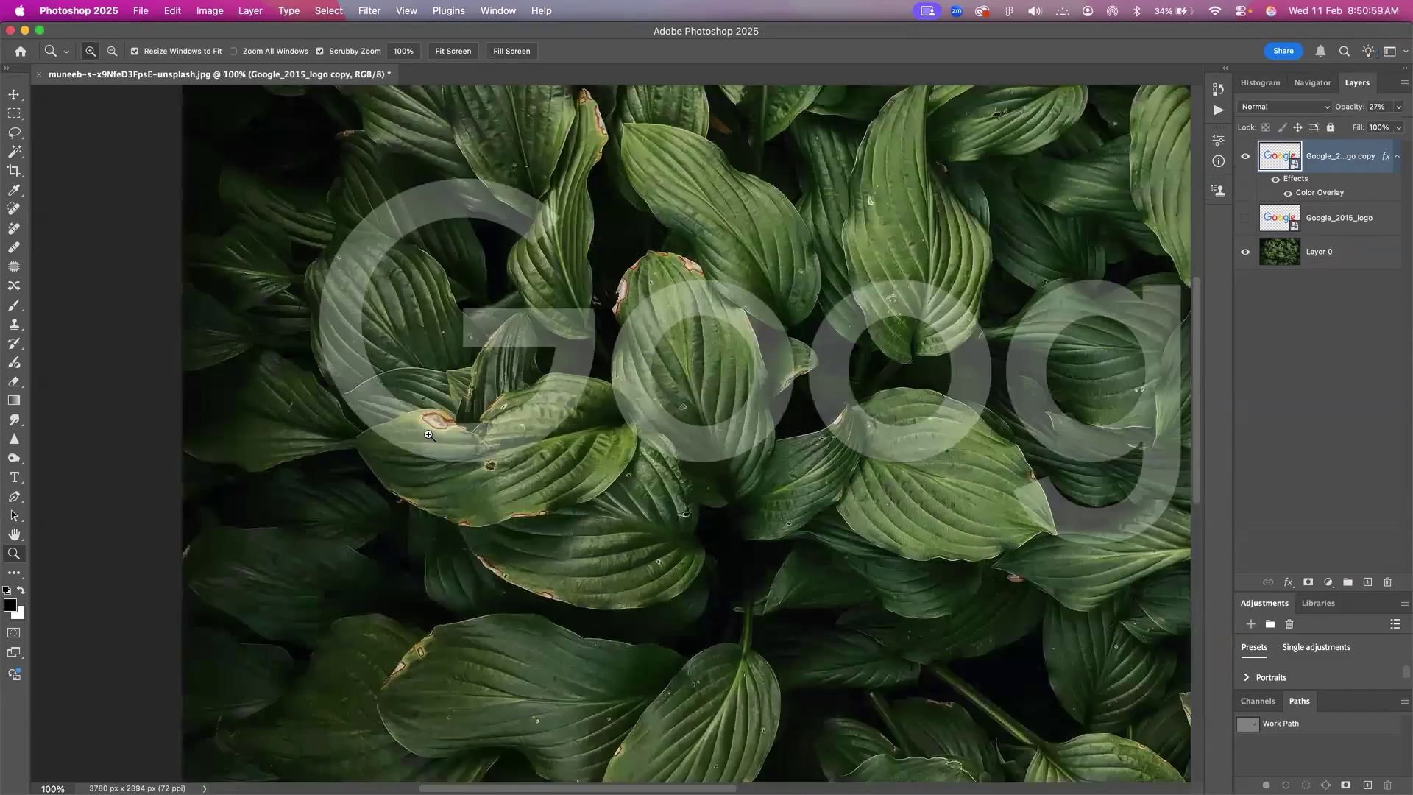
{"action": "left_click", "coordinate": [449, 437]}
{"action": "key", "text": "p"}
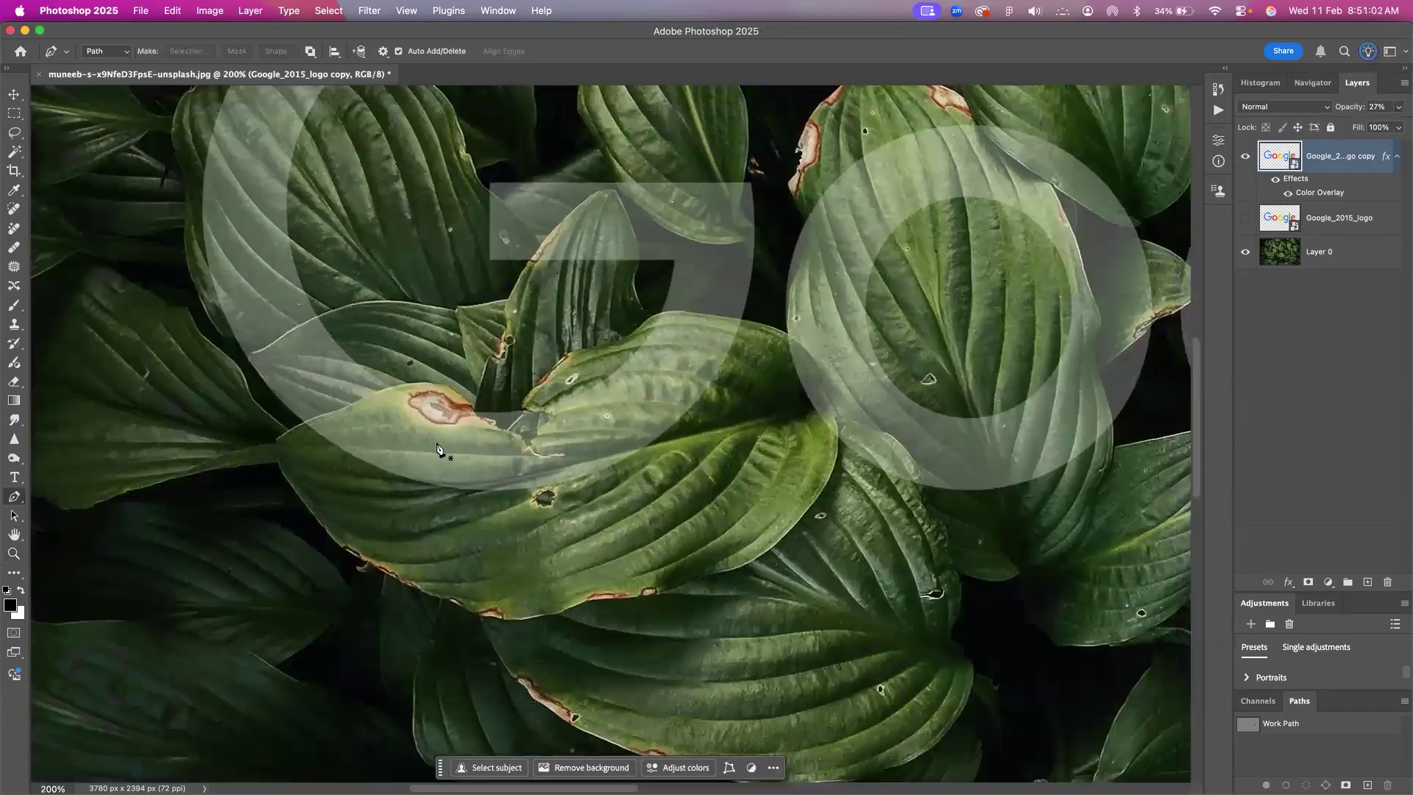
{"action": "left_click", "coordinate": [300, 423]}
{"action": "left_click_drag", "start_coordinate": [349, 406], "coordinate": [384, 389]}
{"action": "left_click", "coordinate": [397, 384]}
{"action": "left_click_drag", "start_coordinate": [505, 396], "coordinate": [531, 408]}
{"action": "left_click_drag", "start_coordinate": [684, 313], "coordinate": [744, 325]}
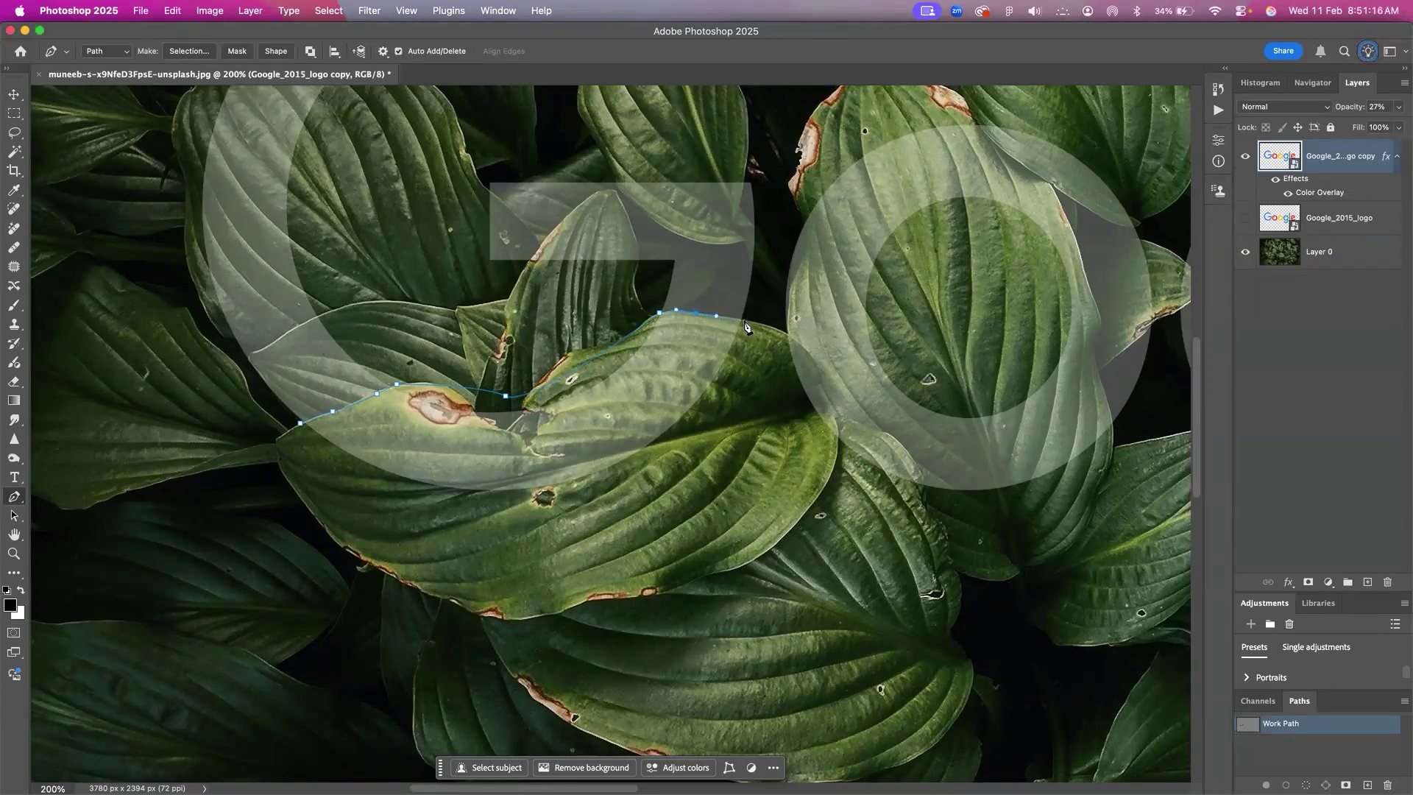
Continue the path around the right and lower edges of the leaf under the G and close it at its starting point
{"action": "left_click", "coordinate": [746, 320]}
{"action": "left_click", "coordinate": [814, 363]}
{"action": "left_click", "coordinate": [822, 388]}
{"action": "left_click", "coordinate": [830, 480]}
{"action": "left_click", "coordinate": [823, 495]}
{"action": "left_click_drag", "start_coordinate": [564, 585], "coordinate": [727, 608]}
{"action": "left_click", "coordinate": [309, 453]}
{"action": "left_click", "coordinate": [301, 423]}
Draw a closed path around the leaf sliver overlapping the upper right of the first o
{"action": "left_click_drag", "start_coordinate": [814, 408], "coordinate": [562, 495]}
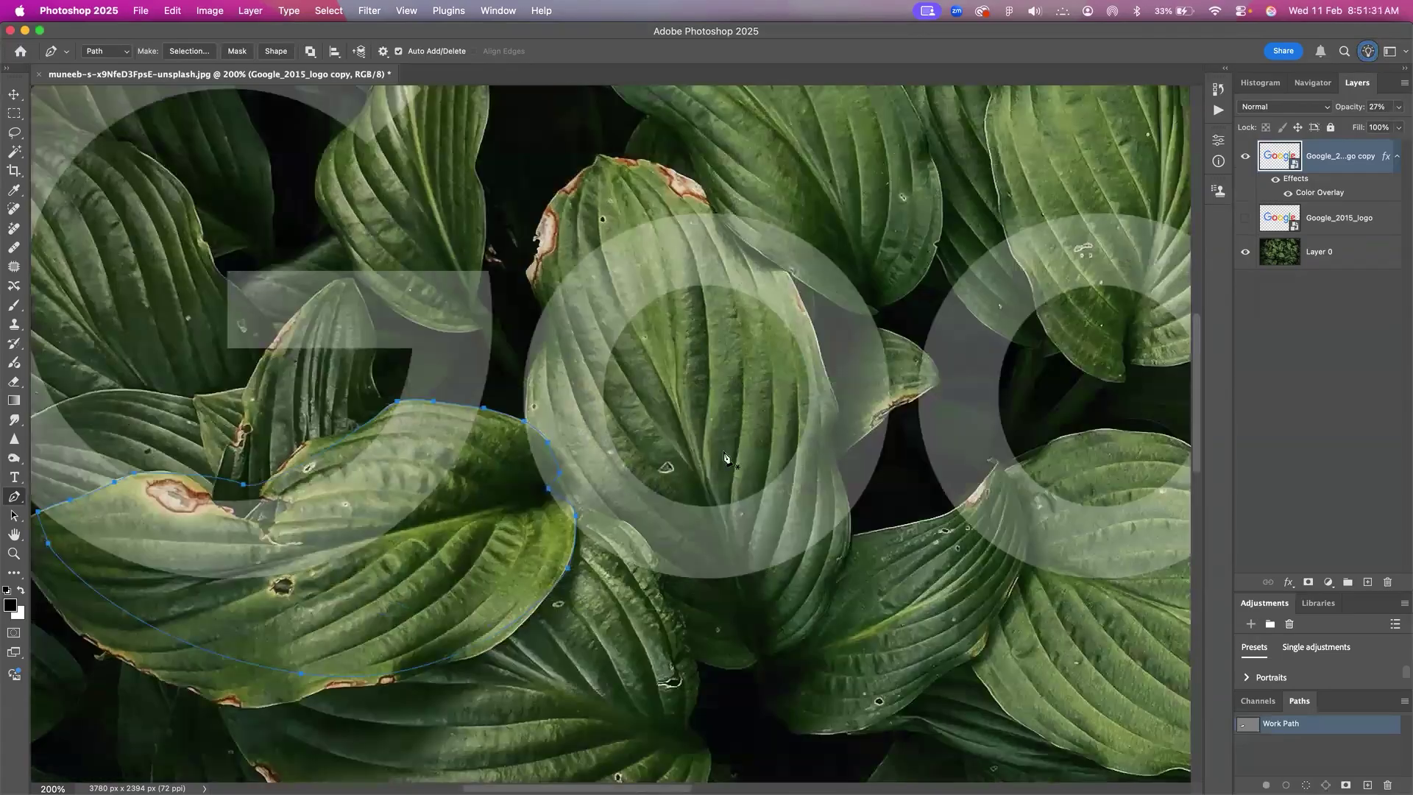
{"action": "left_click_drag", "start_coordinate": [766, 412], "coordinate": [719, 432]}
{"action": "left_click", "coordinate": [668, 229]}
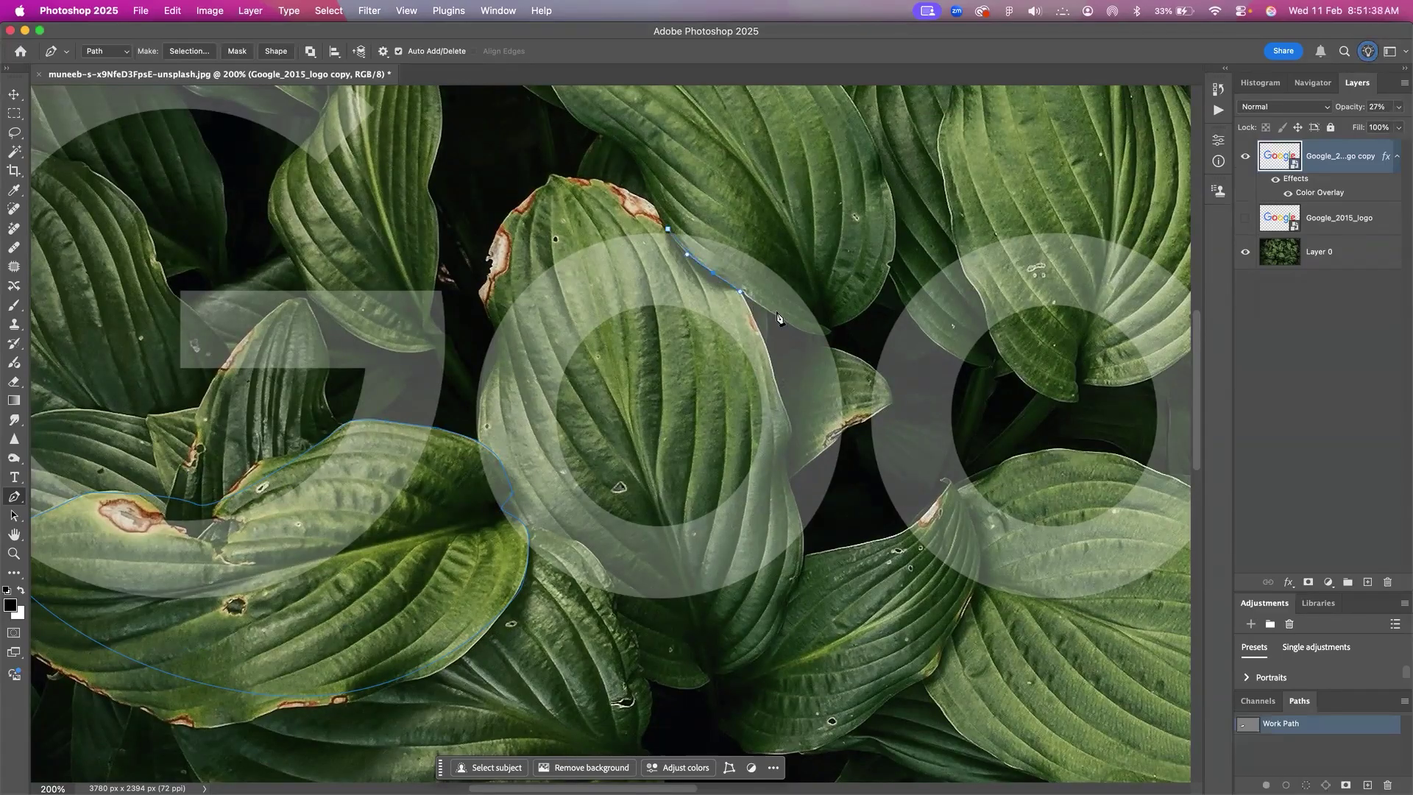
{"action": "left_click_drag", "start_coordinate": [826, 334], "coordinate": [808, 294]}
{"action": "left_click", "coordinate": [669, 231]}
Draw a path around the pointed leaf tip overlapping the lower left of the second o
{"action": "left_click_drag", "start_coordinate": [801, 366], "coordinate": [559, 460]}
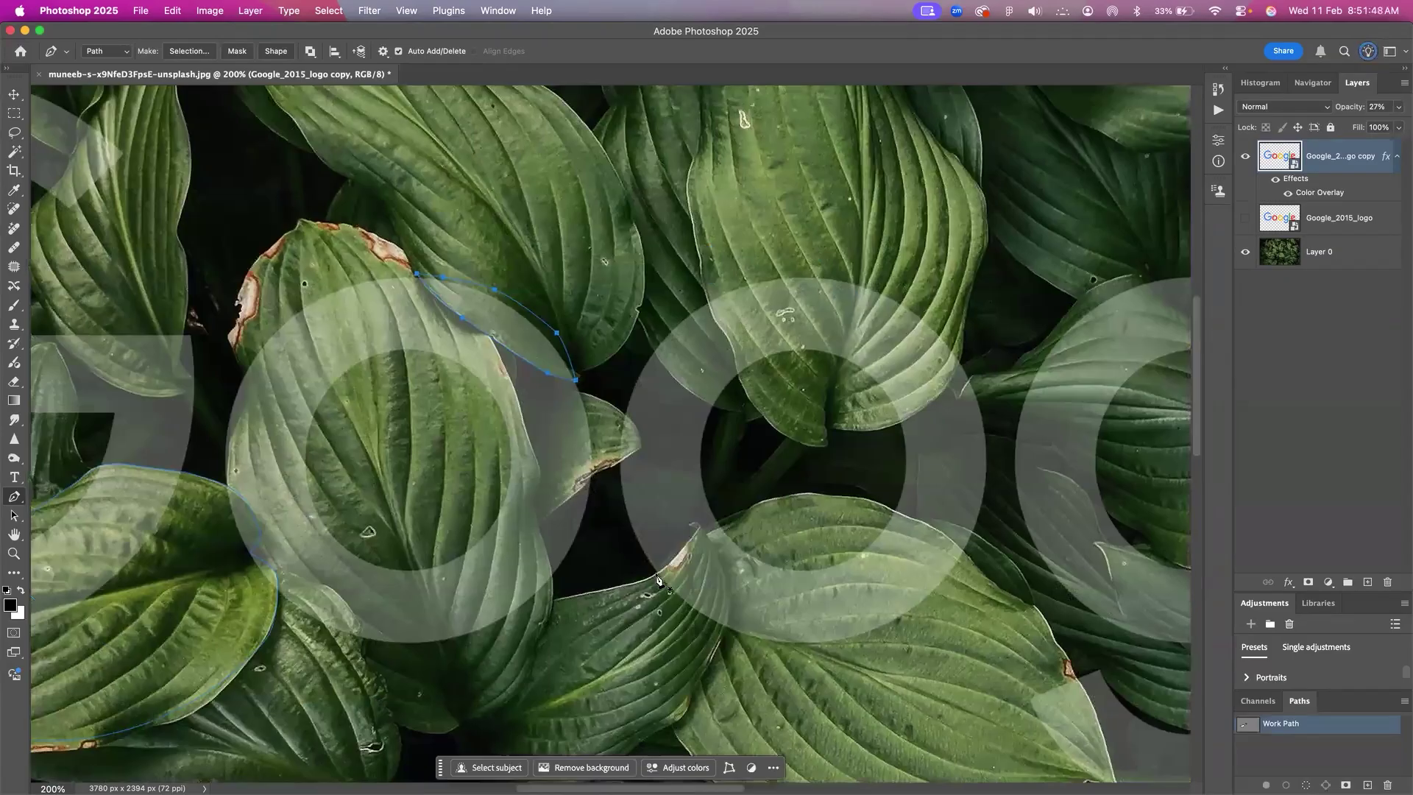
{"action": "left_click", "coordinate": [655, 573]}
{"action": "left_click_drag", "start_coordinate": [690, 541], "coordinate": [693, 537]}
{"action": "key", "text": "super+equal"}
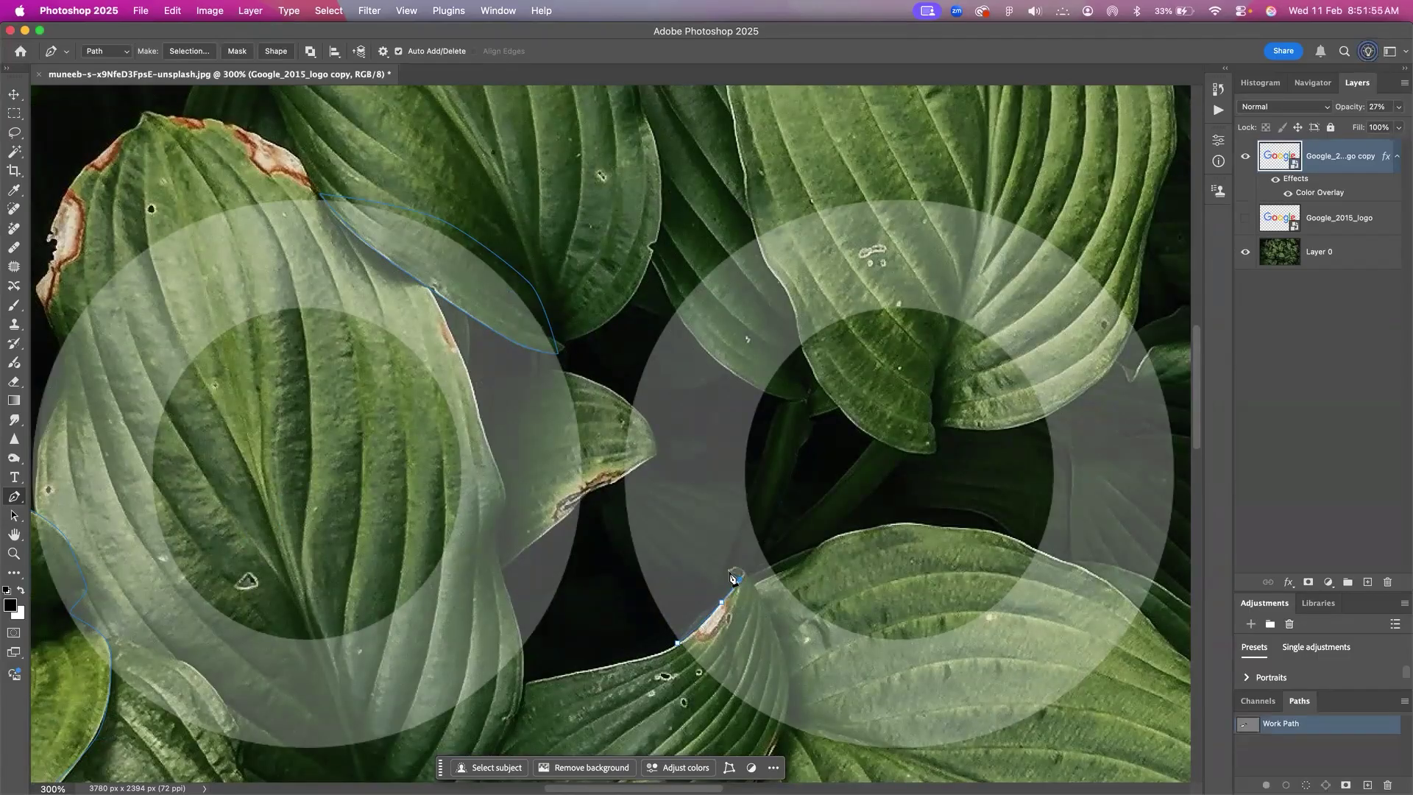
{"action": "left_click_drag", "start_coordinate": [739, 568], "coordinate": [749, 573]}
{"action": "scroll", "coordinate": [786, 721], "scroll_direction": "down", "scroll_amount": 2}
{"action": "left_click", "coordinate": [694, 645]}
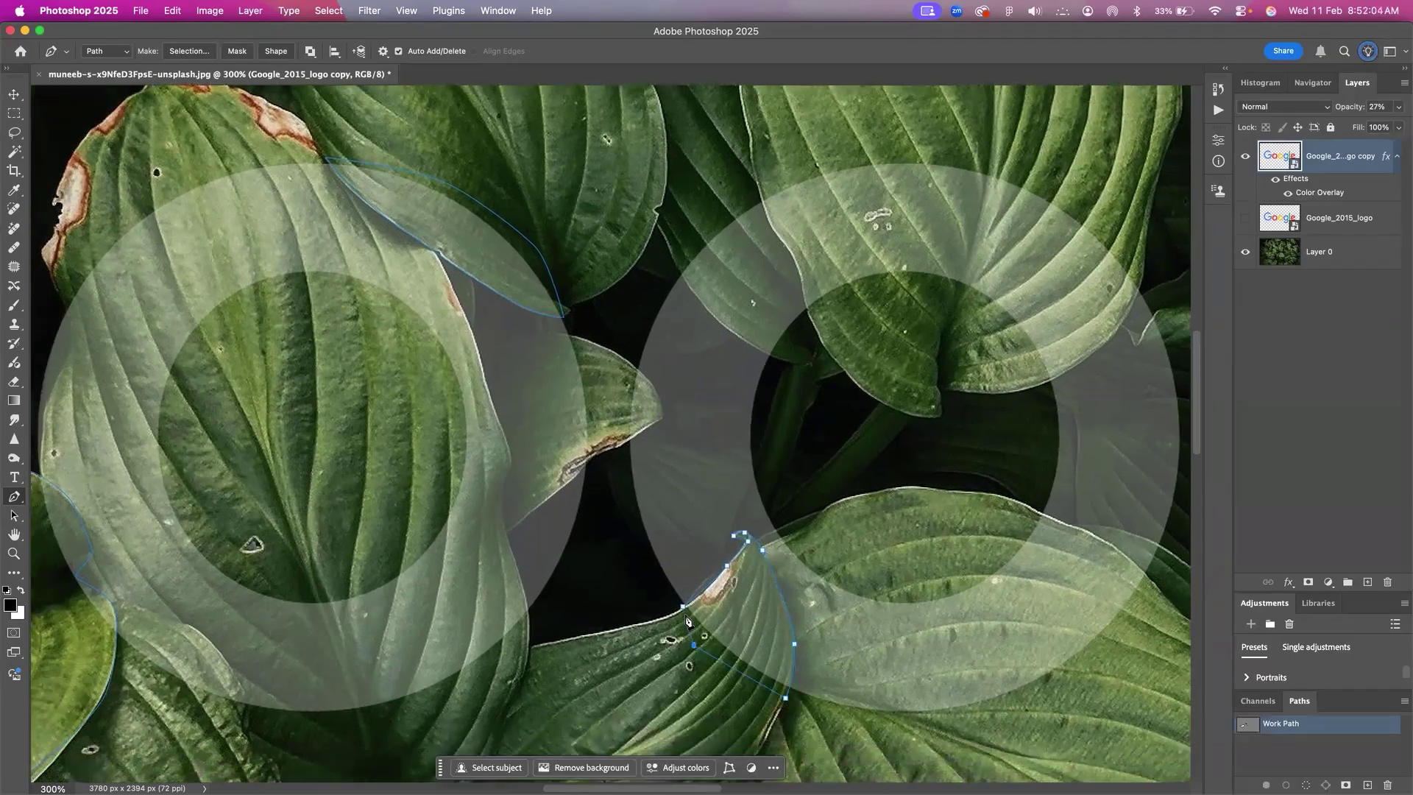
Trace the left edge of the leaf crossing the stem of the second g, down towards its lower tip
{"action": "left_click_drag", "start_coordinate": [713, 541], "coordinate": [602, 592]}
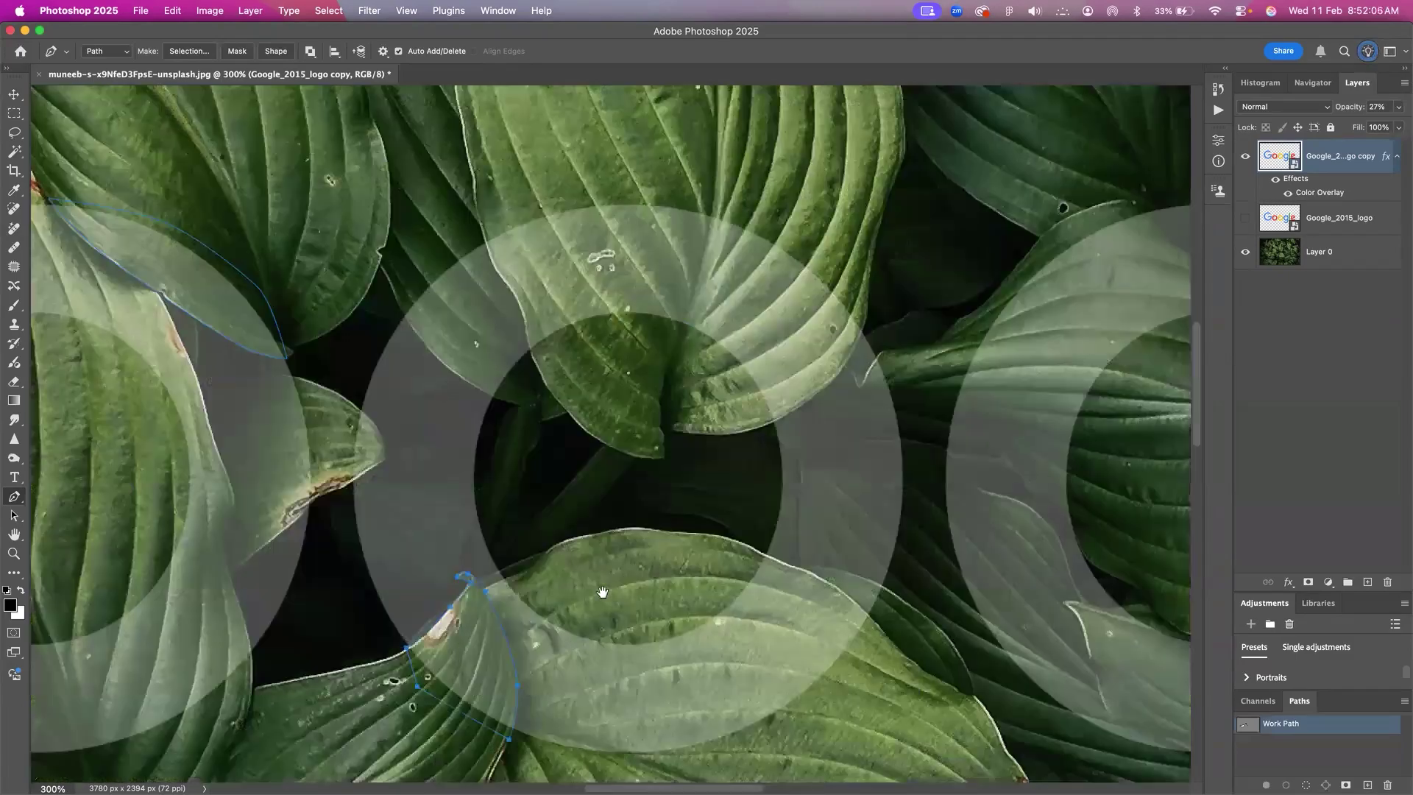
{"action": "left_click_drag", "start_coordinate": [927, 493], "coordinate": [501, 375]}
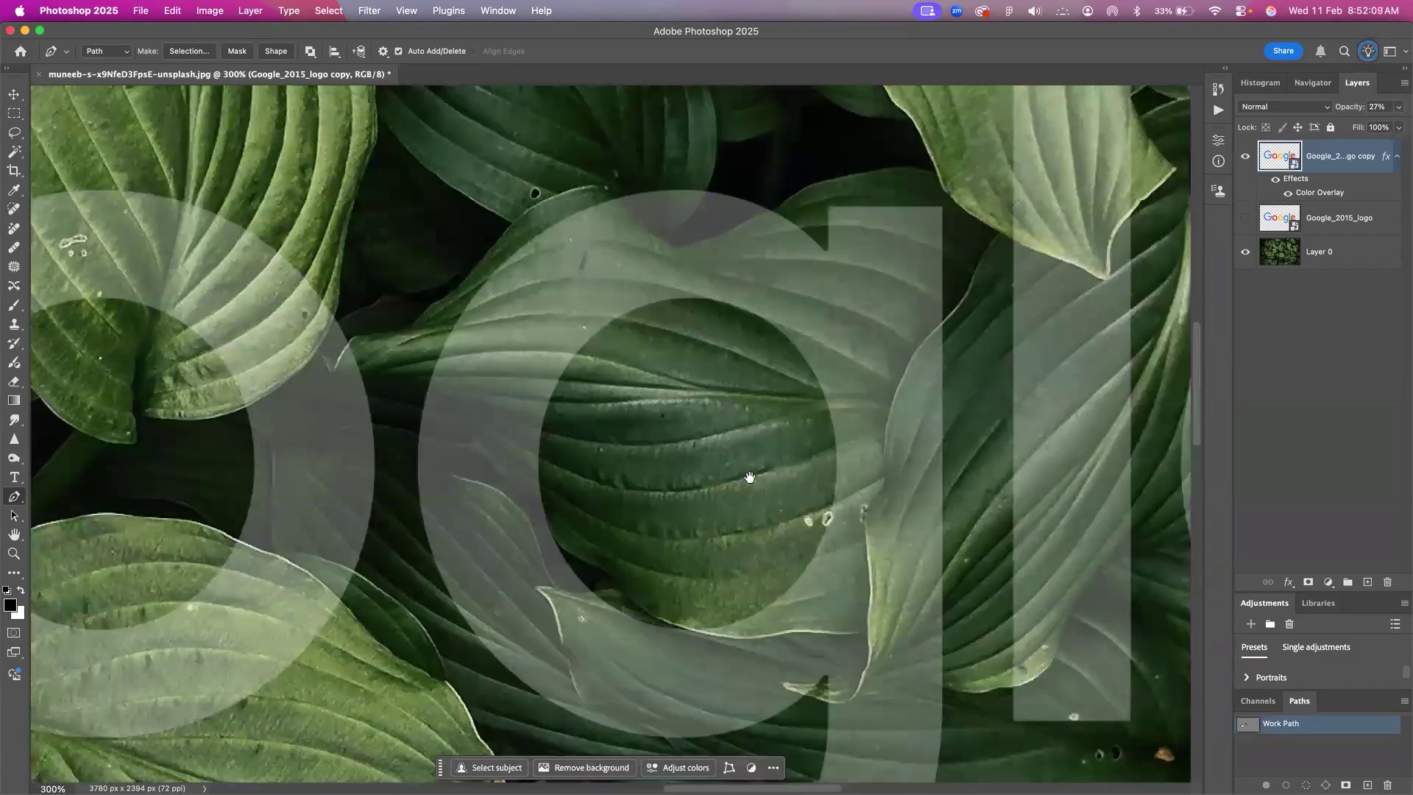
{"action": "left_click_drag", "start_coordinate": [751, 477], "coordinate": [740, 435]}
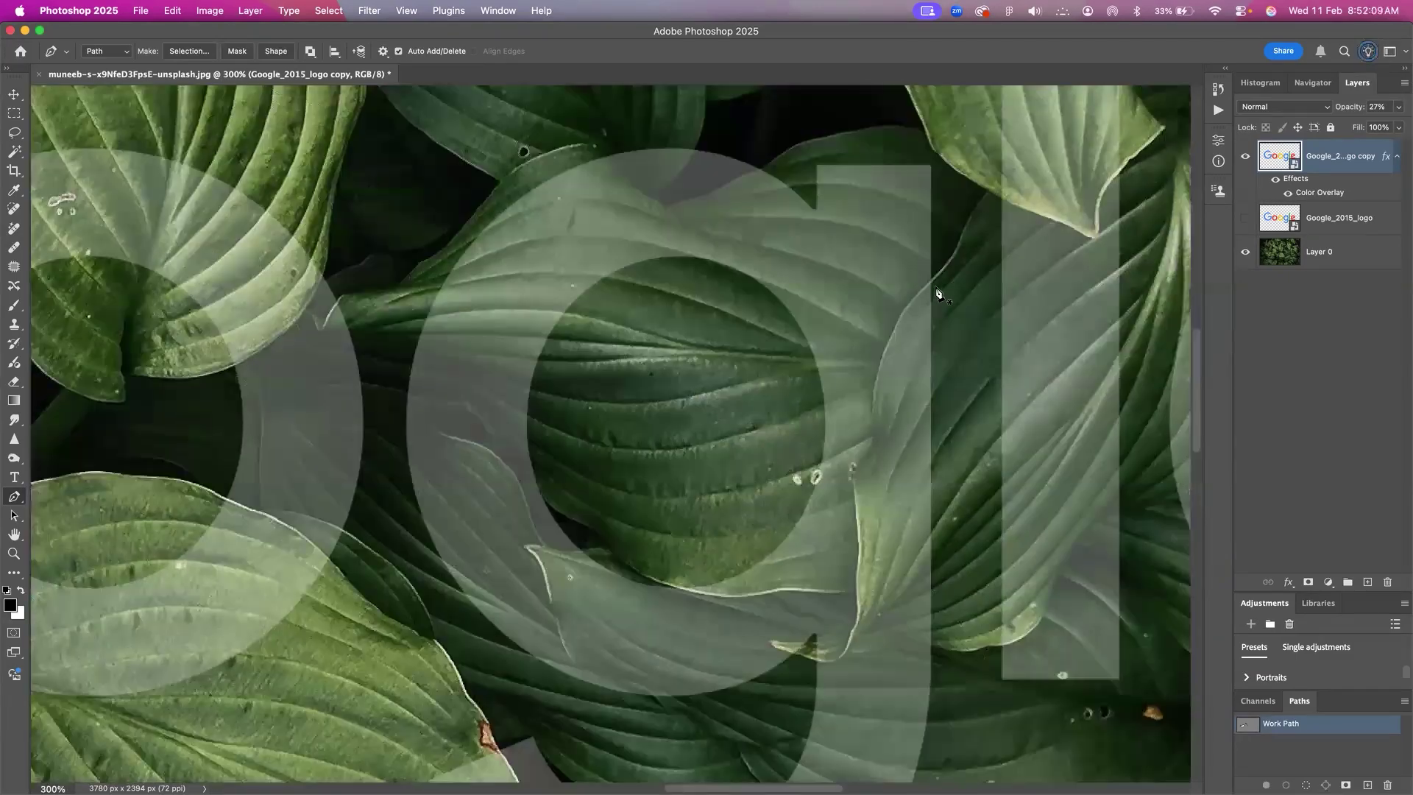
{"action": "left_click", "coordinate": [933, 277]}
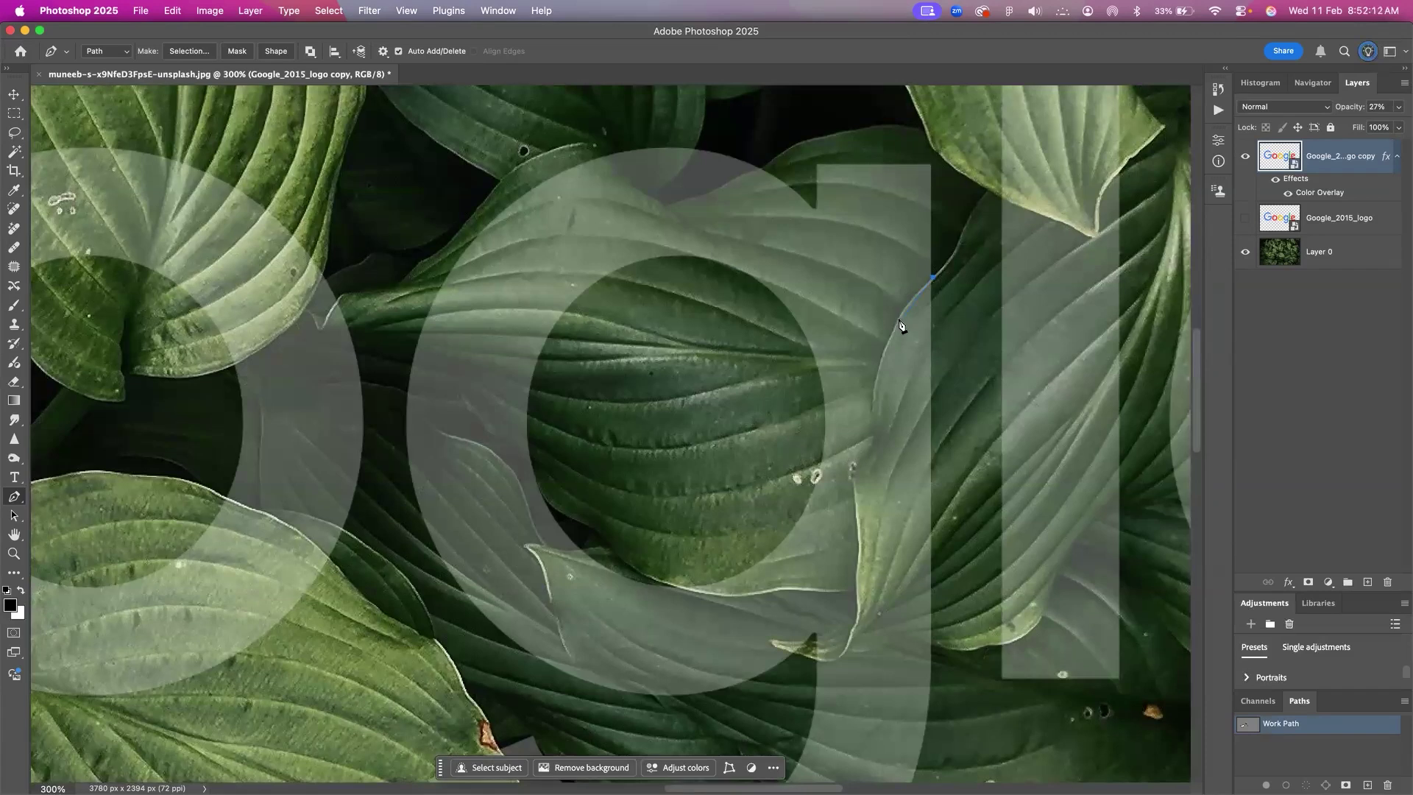
{"action": "left_click_drag", "start_coordinate": [882, 373], "coordinate": [876, 379]}
{"action": "left_click_drag", "start_coordinate": [857, 602], "coordinate": [852, 620]}
{"action": "left_click", "coordinate": [847, 627]}
{"action": "left_click", "coordinate": [825, 632]}
{"action": "left_click", "coordinate": [812, 638]}
{"action": "key", "text": "super+z"}
{"action": "key", "text": "super+z"}
Trace the curled lower tip of the leaf over the g's stem and close the path at its starting point
{"action": "left_click_drag", "start_coordinate": [814, 639], "coordinate": [799, 645]}
{"action": "left_click_drag", "start_coordinate": [856, 657], "coordinate": [913, 637]}
{"action": "left_click", "coordinate": [934, 645]}
{"action": "left_click", "coordinate": [967, 603]}
{"action": "scroll", "coordinate": [945, 418], "scroll_direction": "up", "scroll_amount": 2}
{"action": "scroll", "coordinate": [945, 418], "scroll_direction": "right", "scroll_amount": 2}
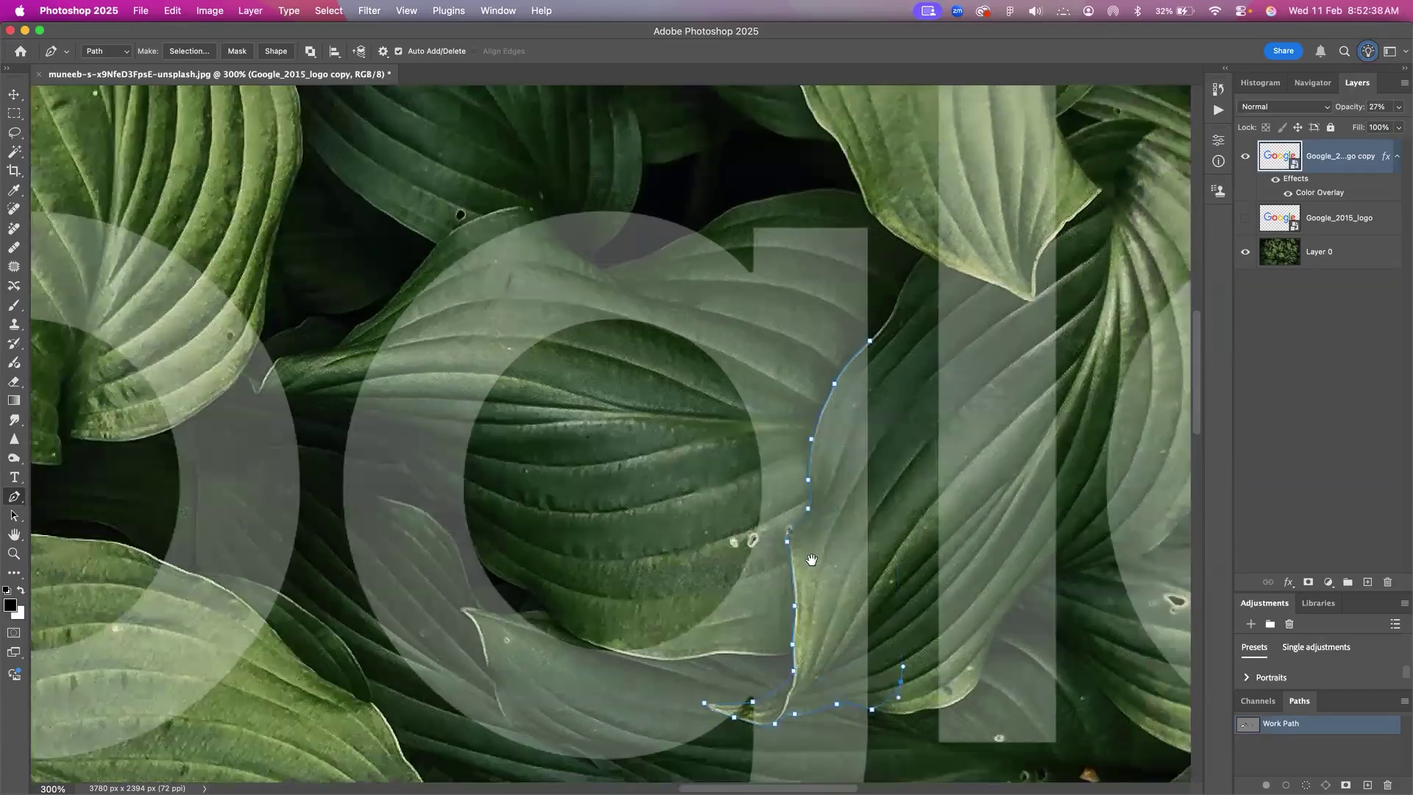
{"action": "scroll", "coordinate": [799, 456], "scroll_direction": "up", "scroll_amount": 2}
{"action": "scroll", "coordinate": [798, 456], "scroll_direction": "right", "scroll_amount": 2}
{"action": "left_click", "coordinate": [788, 430]}
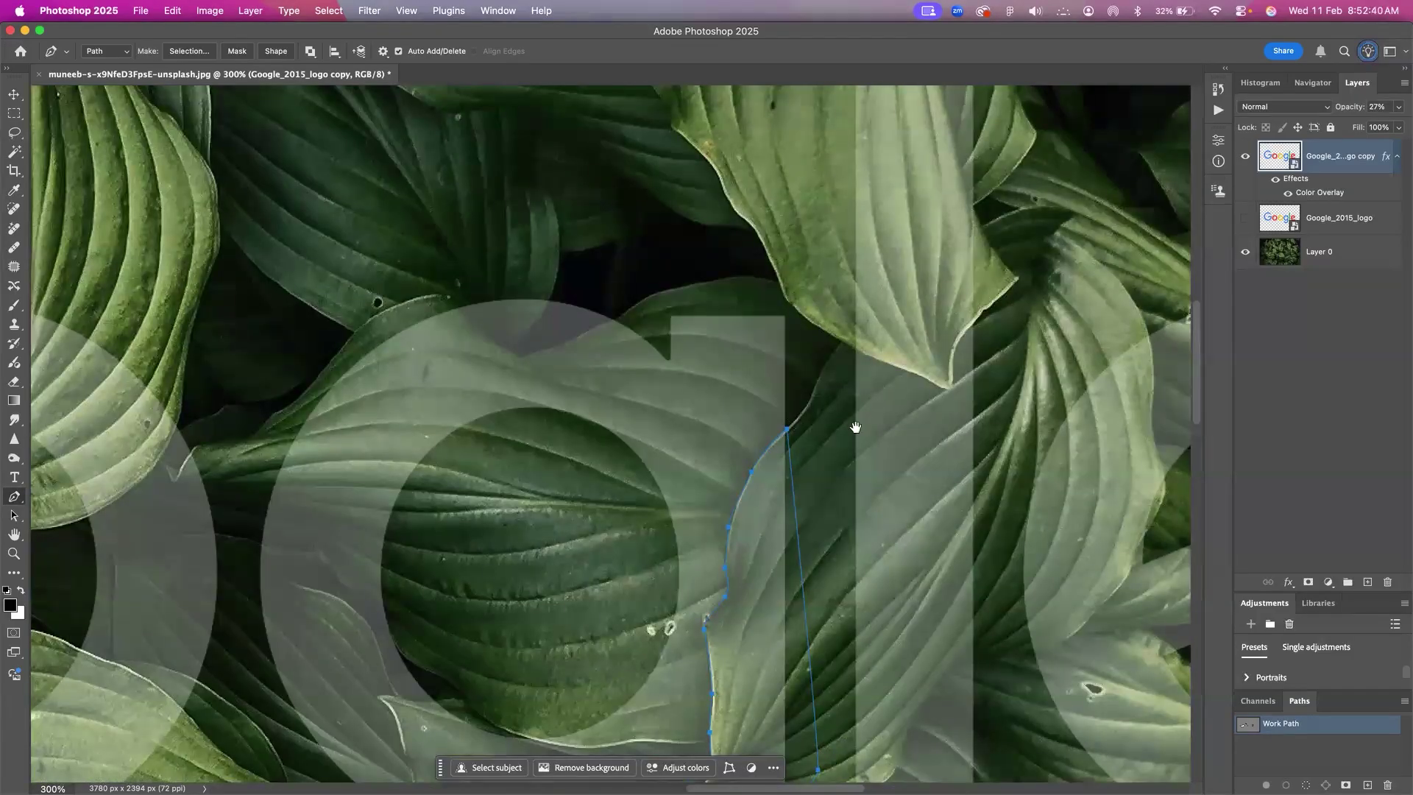
Draw a closed path around the leaf tip hanging over the upper part of the l, enclosing the letter's top
{"action": "scroll", "coordinate": [813, 473], "scroll_direction": "up", "scroll_amount": 2}
{"action": "scroll", "coordinate": [814, 474], "scroll_direction": "right", "scroll_amount": 2}
{"action": "scroll", "coordinate": [782, 428], "scroll_direction": "up", "scroll_amount": 1}
{"action": "left_click", "coordinate": [773, 416]}
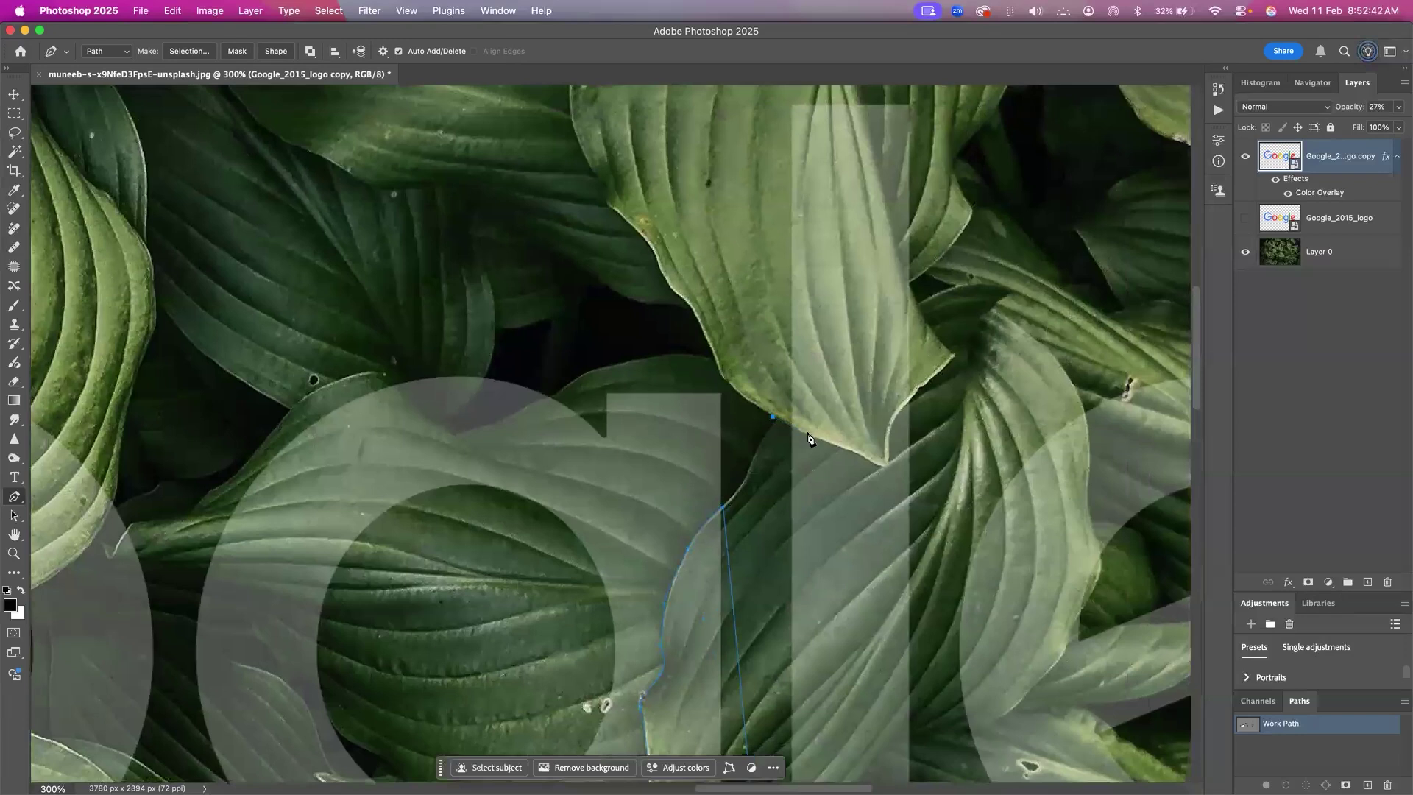
{"action": "left_click_drag", "start_coordinate": [801, 432], "coordinate": [877, 470]}
{"action": "left_click_drag", "start_coordinate": [897, 410], "coordinate": [916, 398]}
{"action": "left_click_drag", "start_coordinate": [934, 275], "coordinate": [858, 295]}
{"action": "left_click", "coordinate": [868, 105]}
{"action": "left_click", "coordinate": [850, 95]}
{"action": "left_click", "coordinate": [692, 92]}
{"action": "left_click", "coordinate": [691, 386]}
{"action": "left_click", "coordinate": [695, 398]}
{"action": "left_click", "coordinate": [719, 418]}
Draw a closed path around the part of the leaf overlapping the left side of the e
{"action": "left_click_drag", "start_coordinate": [1013, 457], "coordinate": [742, 303]}
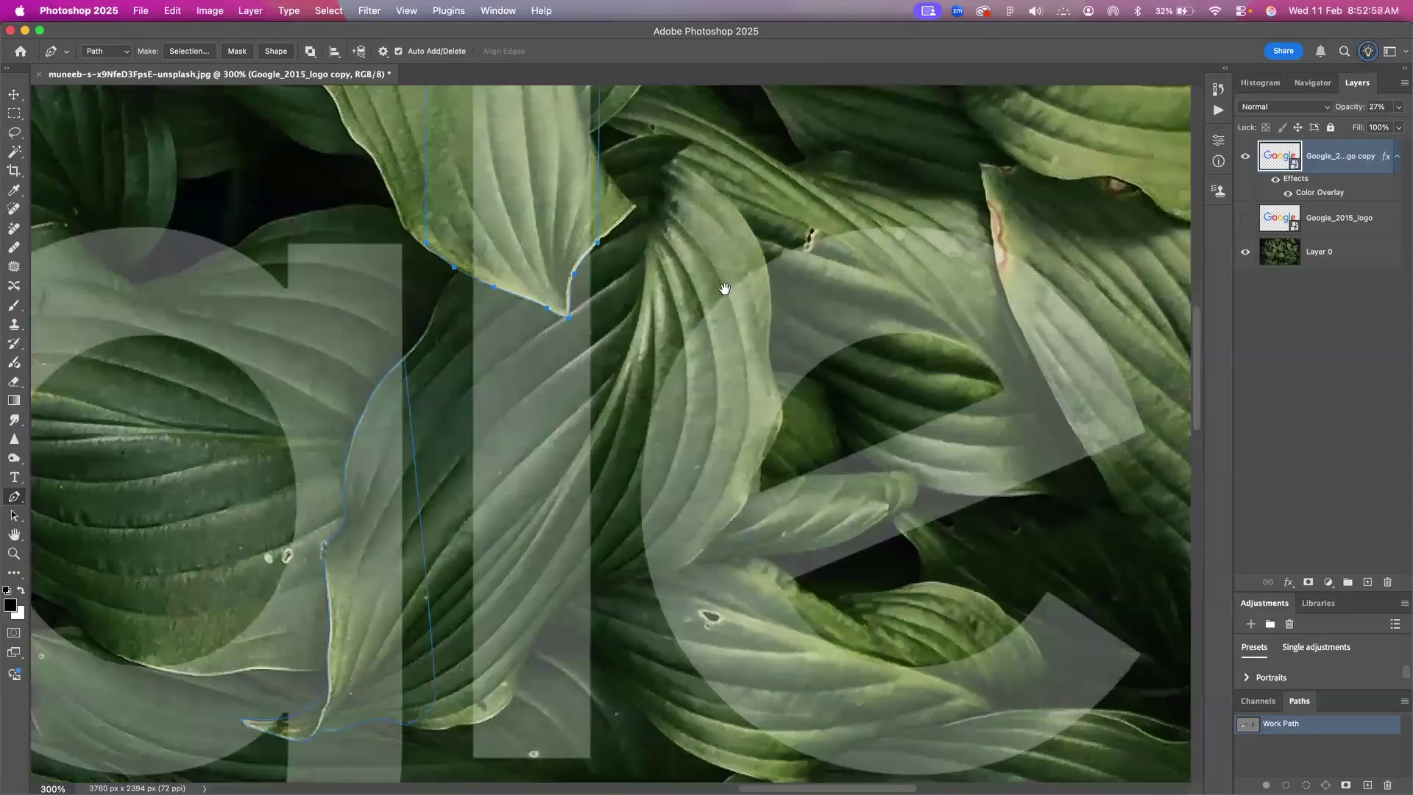
{"action": "left_click_drag", "start_coordinate": [747, 241], "coordinate": [753, 339]}
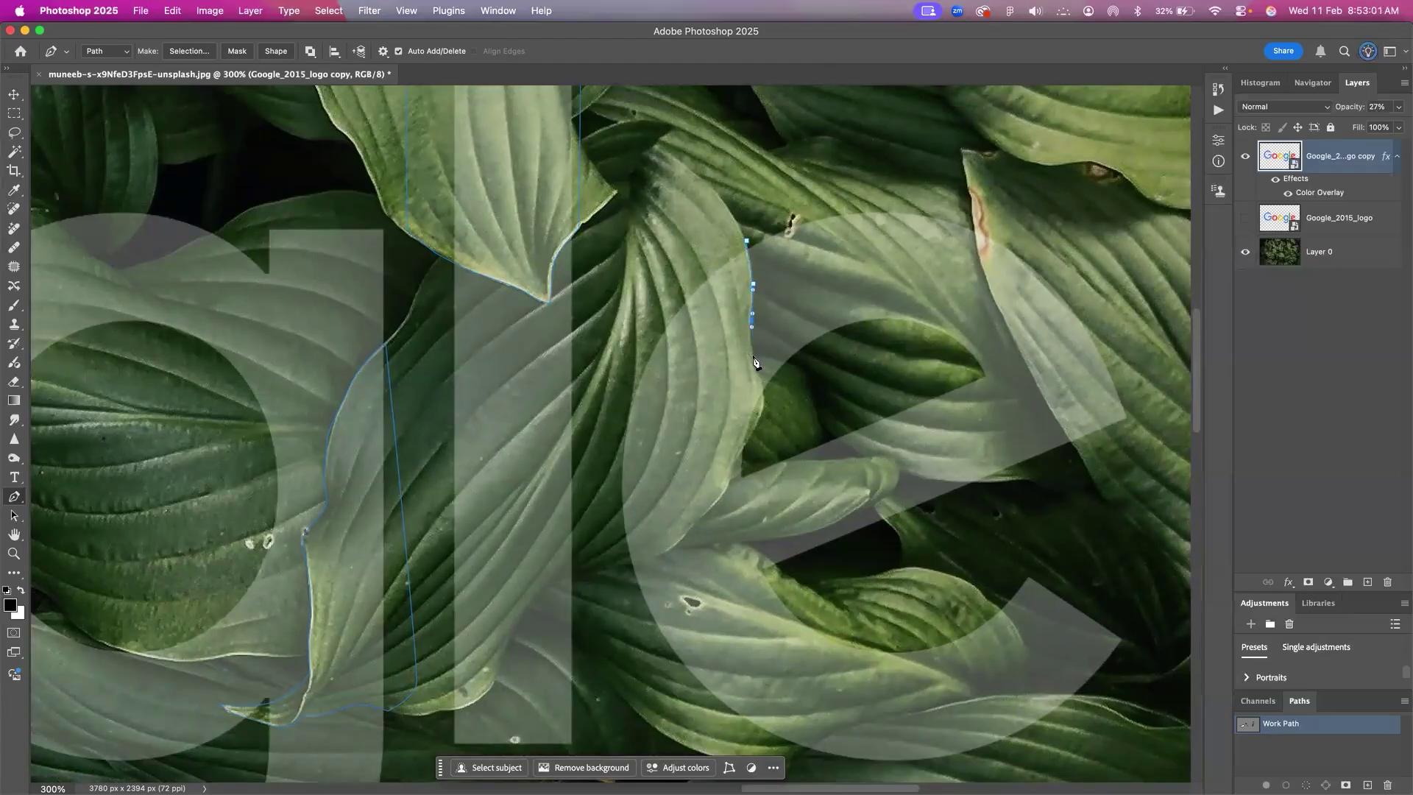
{"action": "left_click_drag", "start_coordinate": [764, 397], "coordinate": [763, 410]}
{"action": "left_click_drag", "start_coordinate": [739, 463], "coordinate": [627, 571]}
{"action": "left_click", "coordinate": [622, 566]}
{"action": "left_click_drag", "start_coordinate": [614, 399], "coordinate": [629, 349]}
{"action": "left_click", "coordinate": [747, 243]}
Convert the leaf paths into a selection and copy the selected areas of Layer 0 to a new layer
{"action": "scroll", "coordinate": [819, 514], "scroll_direction": "down", "scroll_amount": 5}
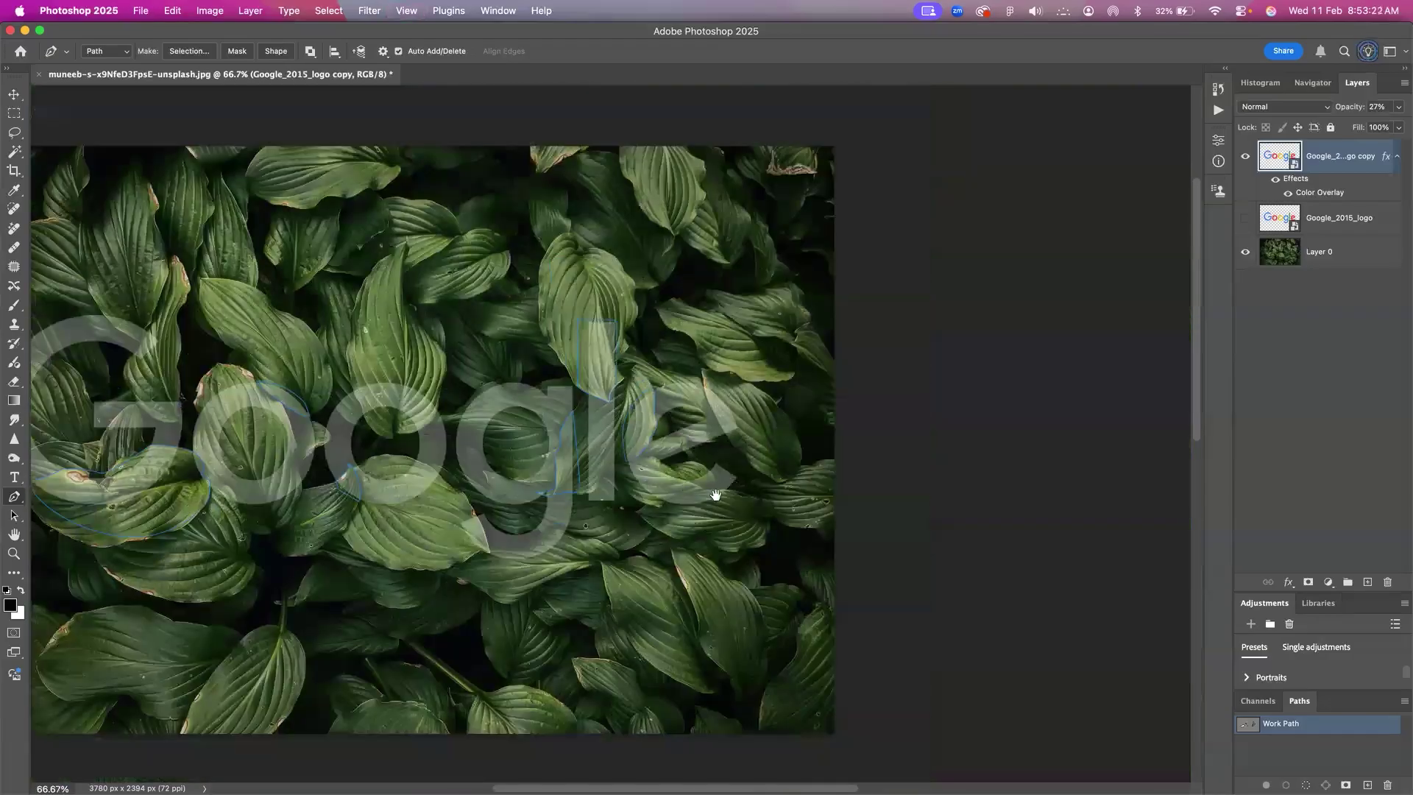
{"action": "key", "text": "super+Return"}
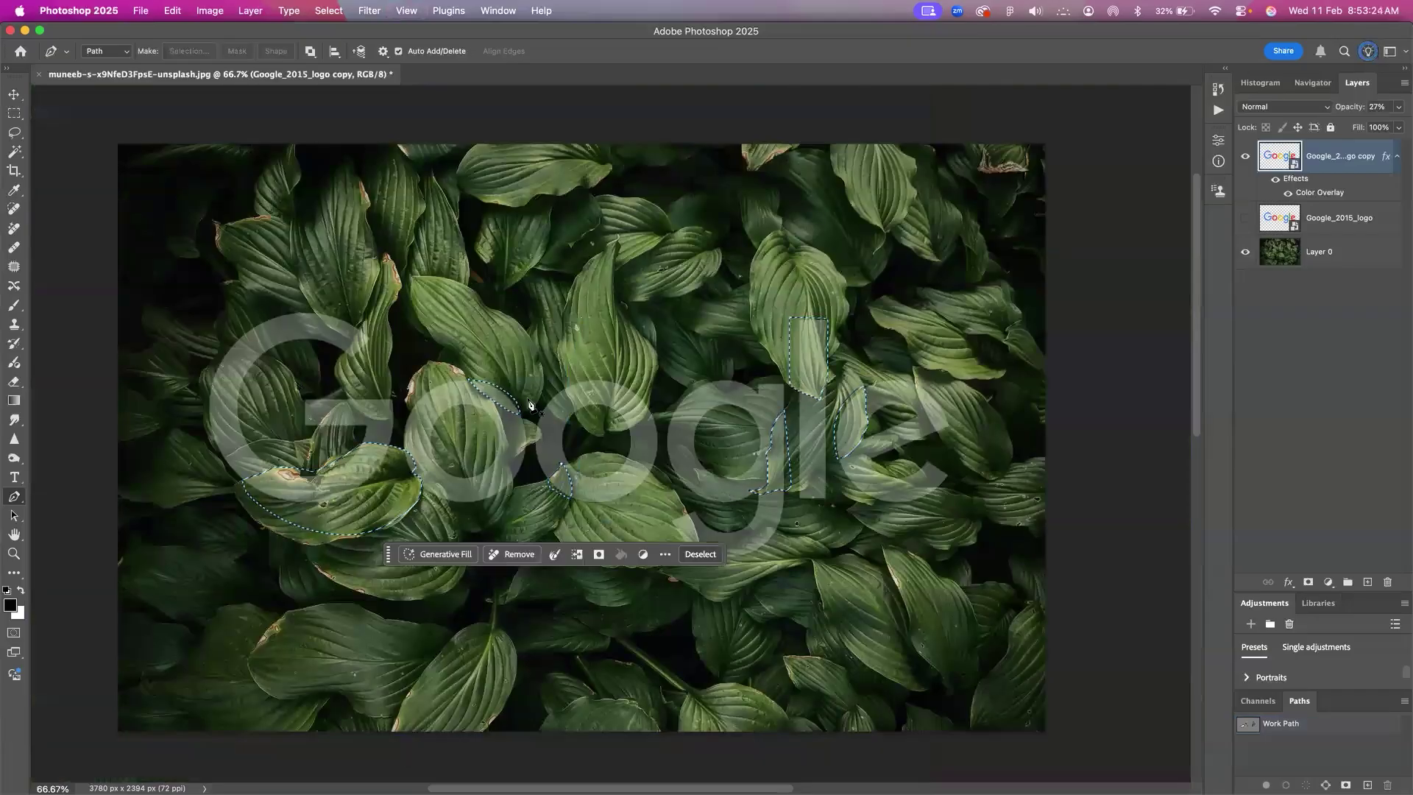
{"action": "left_click", "coordinate": [1324, 251]}
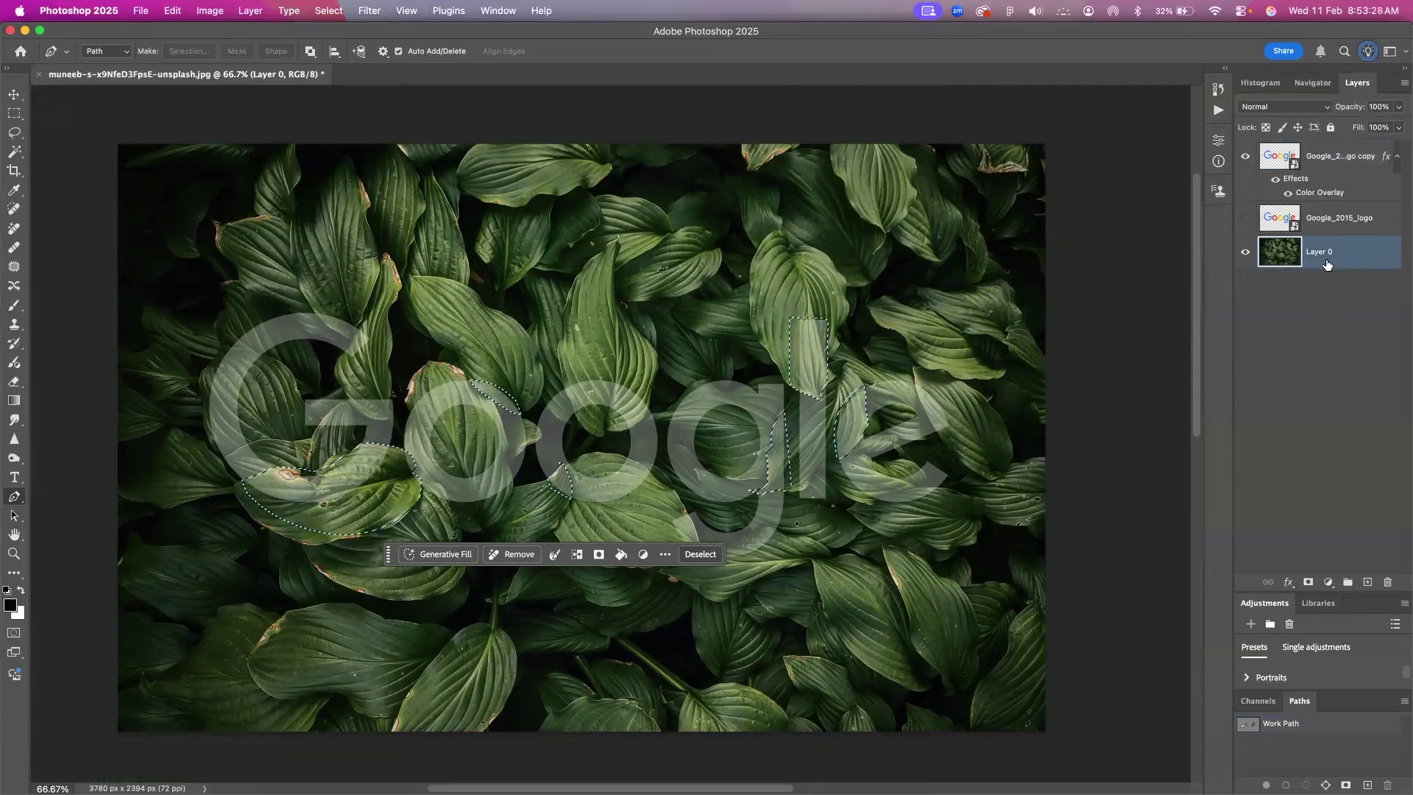
{"action": "key", "text": "super+j"}
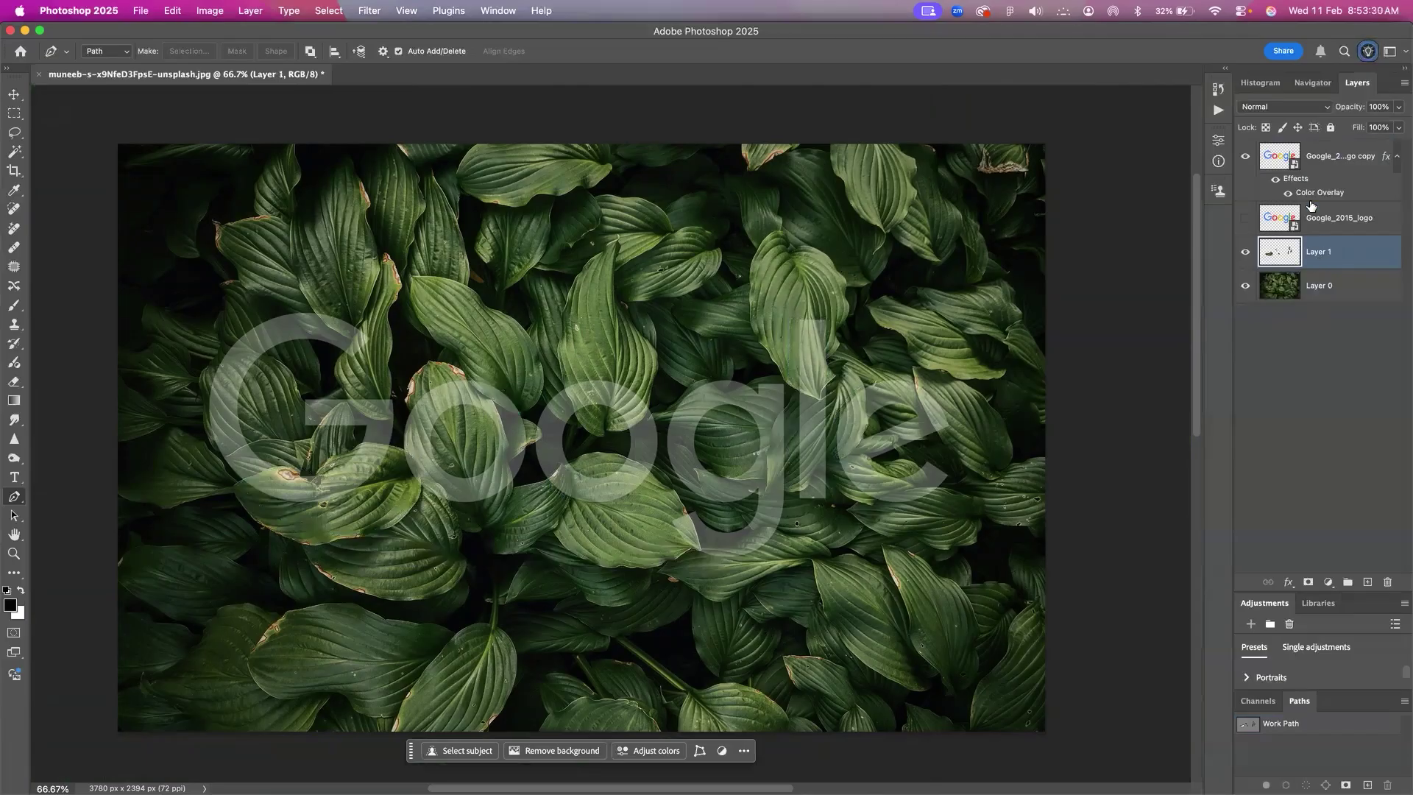
Restore the logo copy layer's opacity to 100% and move the copied leaf layer above it
{"action": "left_click", "coordinate": [1336, 160]}
{"action": "left_click", "coordinate": [1398, 107]}
{"action": "left_click_drag", "start_coordinate": [1378, 131], "coordinate": [1398, 132]}
{"action": "left_click", "coordinate": [1318, 252]}
{"action": "left_click_drag", "start_coordinate": [1358, 257], "coordinate": [1351, 147]}
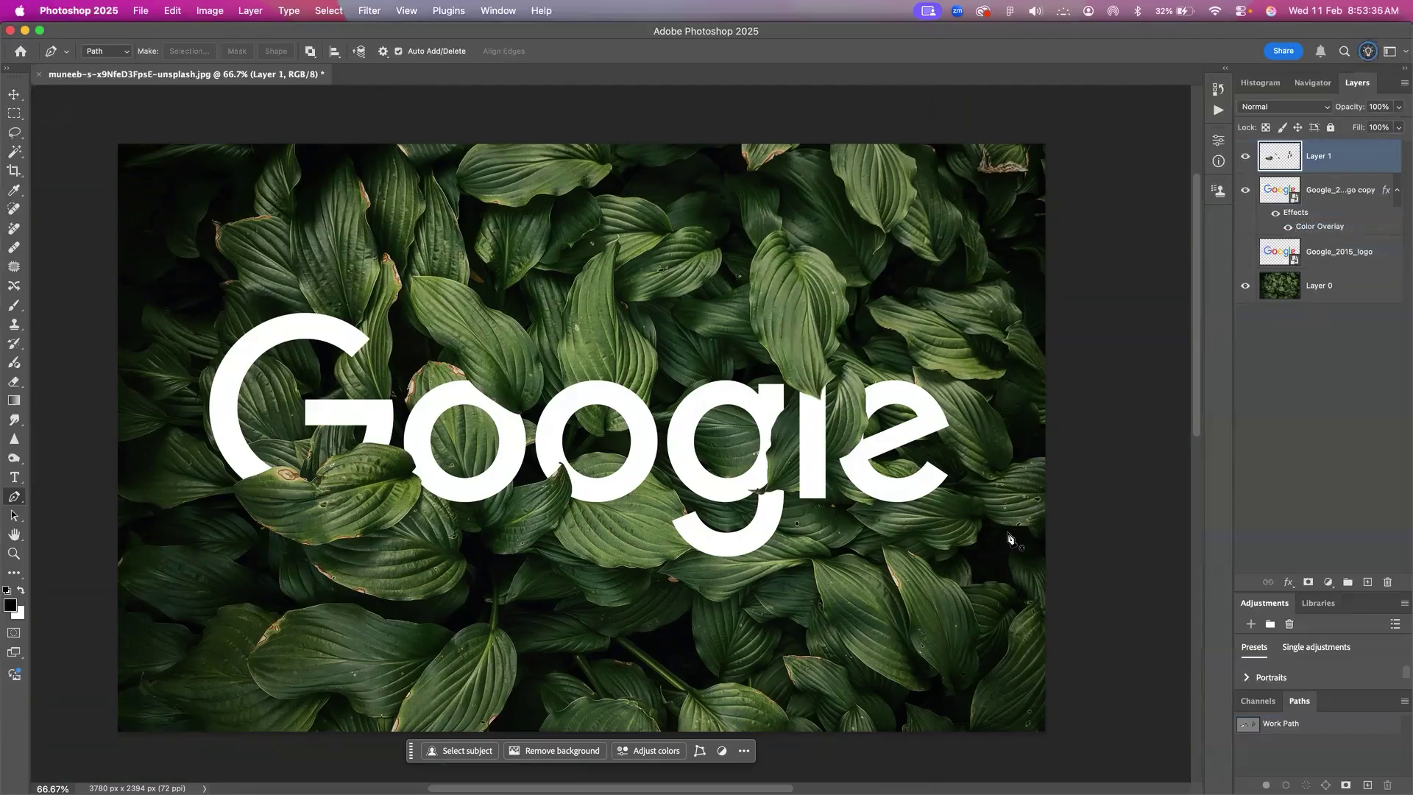
Inspect the leaf overlaps on the logo and fit the whole image on screen
{"action": "scroll", "coordinate": [997, 580], "scroll_direction": "left", "scroll_amount": 2}
{"action": "scroll", "coordinate": [996, 579], "scroll_direction": "left", "scroll_amount": 2}
{"action": "key", "text": "v"}
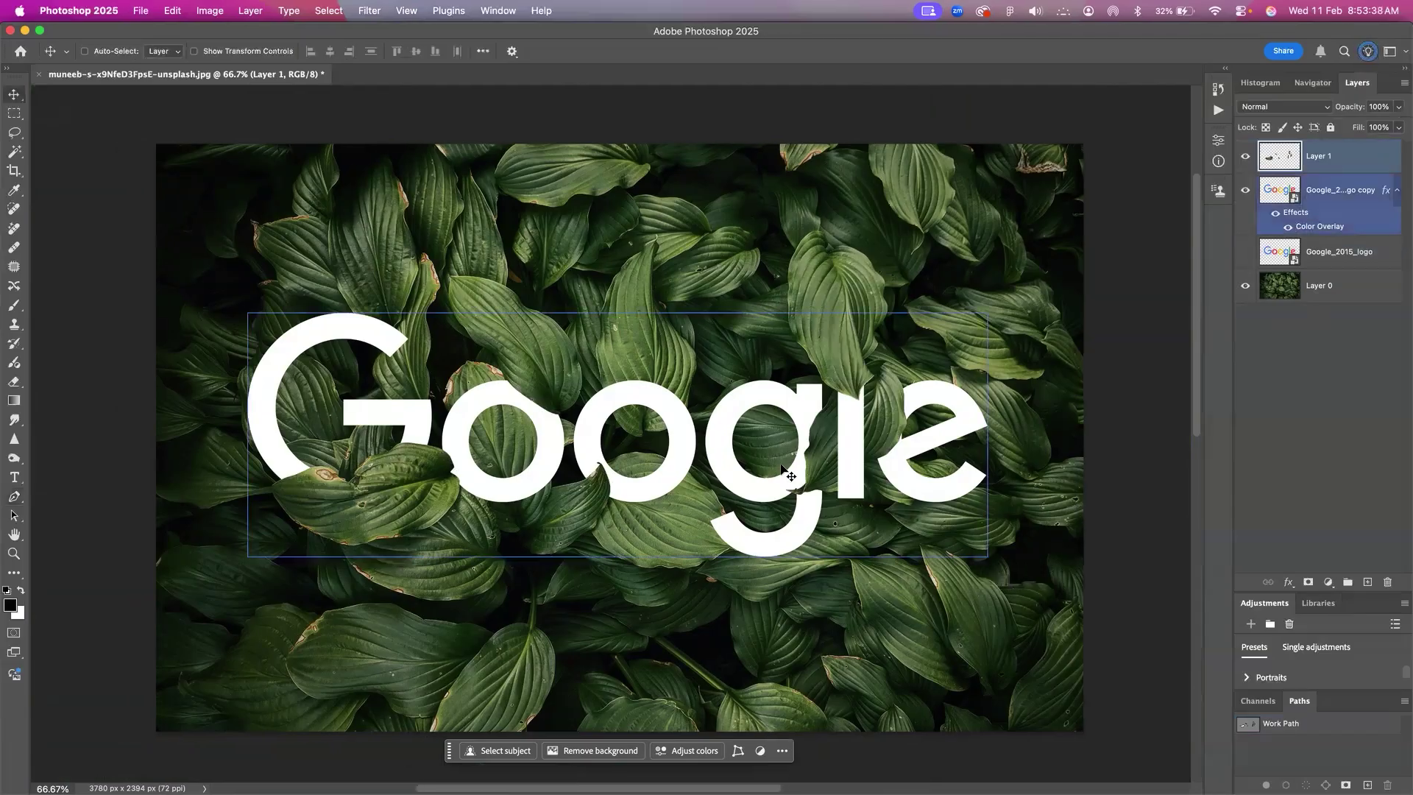
{"action": "key", "text": "z"}
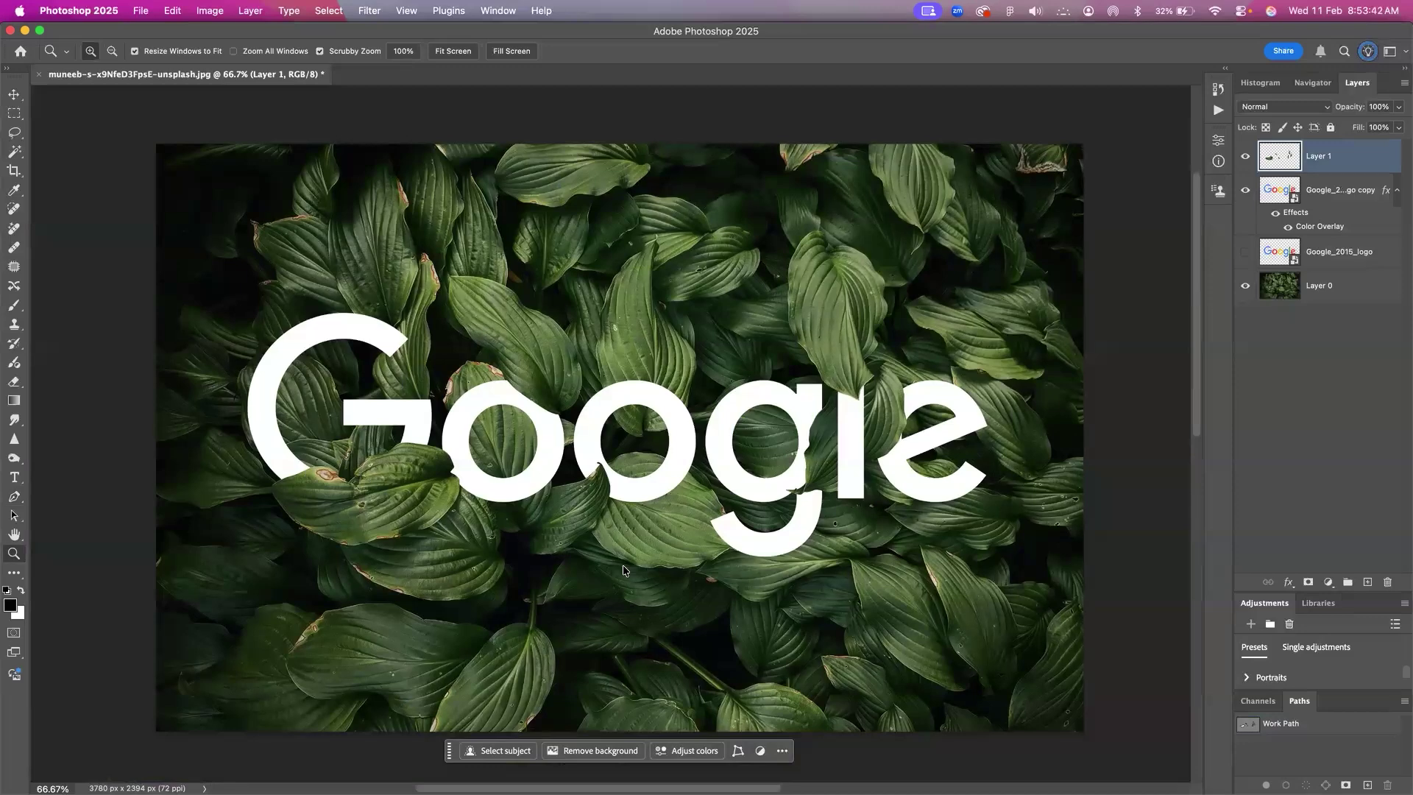
{"action": "left_click", "coordinate": [652, 554]}
{"action": "right_click", "coordinate": [654, 555]}
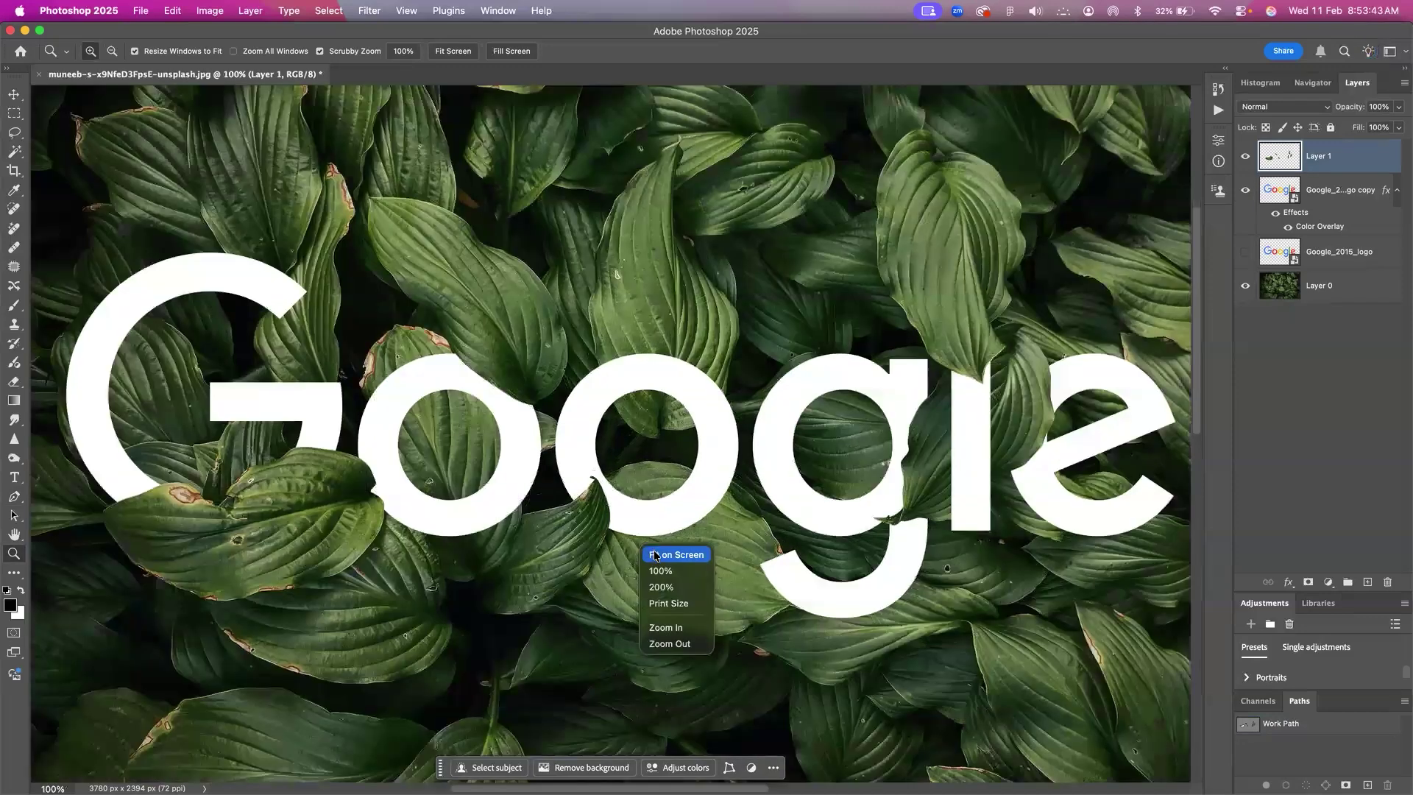
{"action": "left_click", "coordinate": [689, 554]}
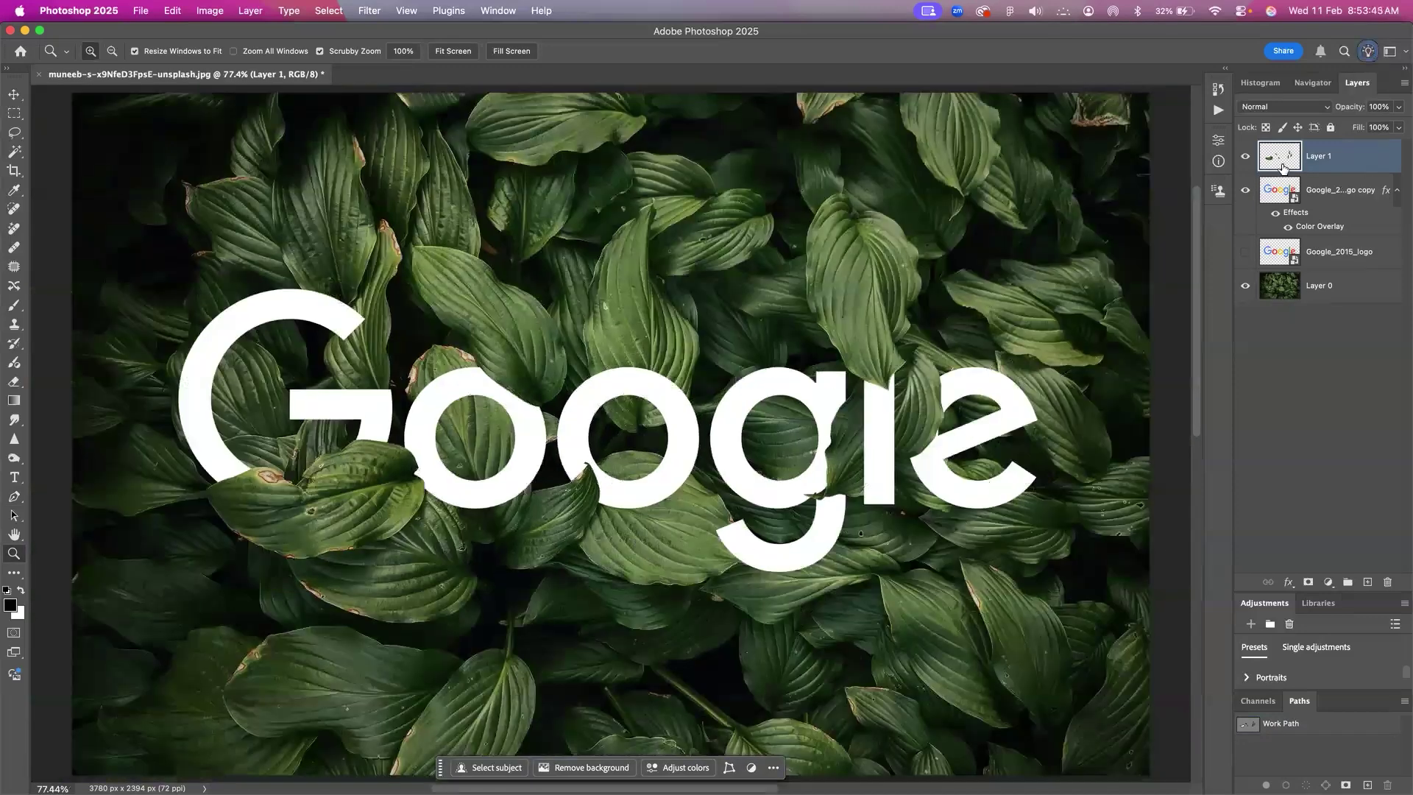
{"action": "left_click", "coordinate": [1316, 283]}
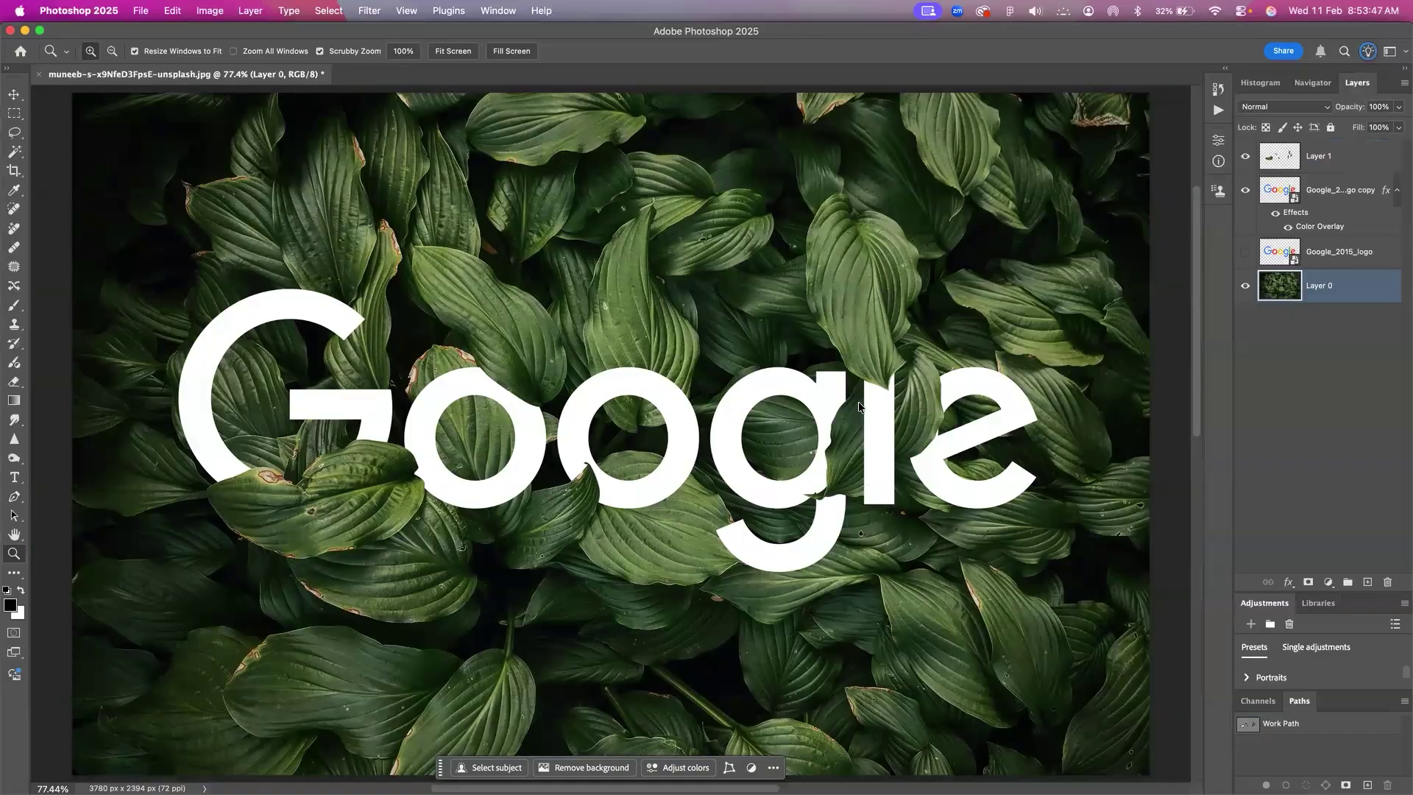
{"action": "key", "text": "super+b"}
{"action": "left_click_drag", "start_coordinate": [972, 380], "coordinate": [878, 377]}
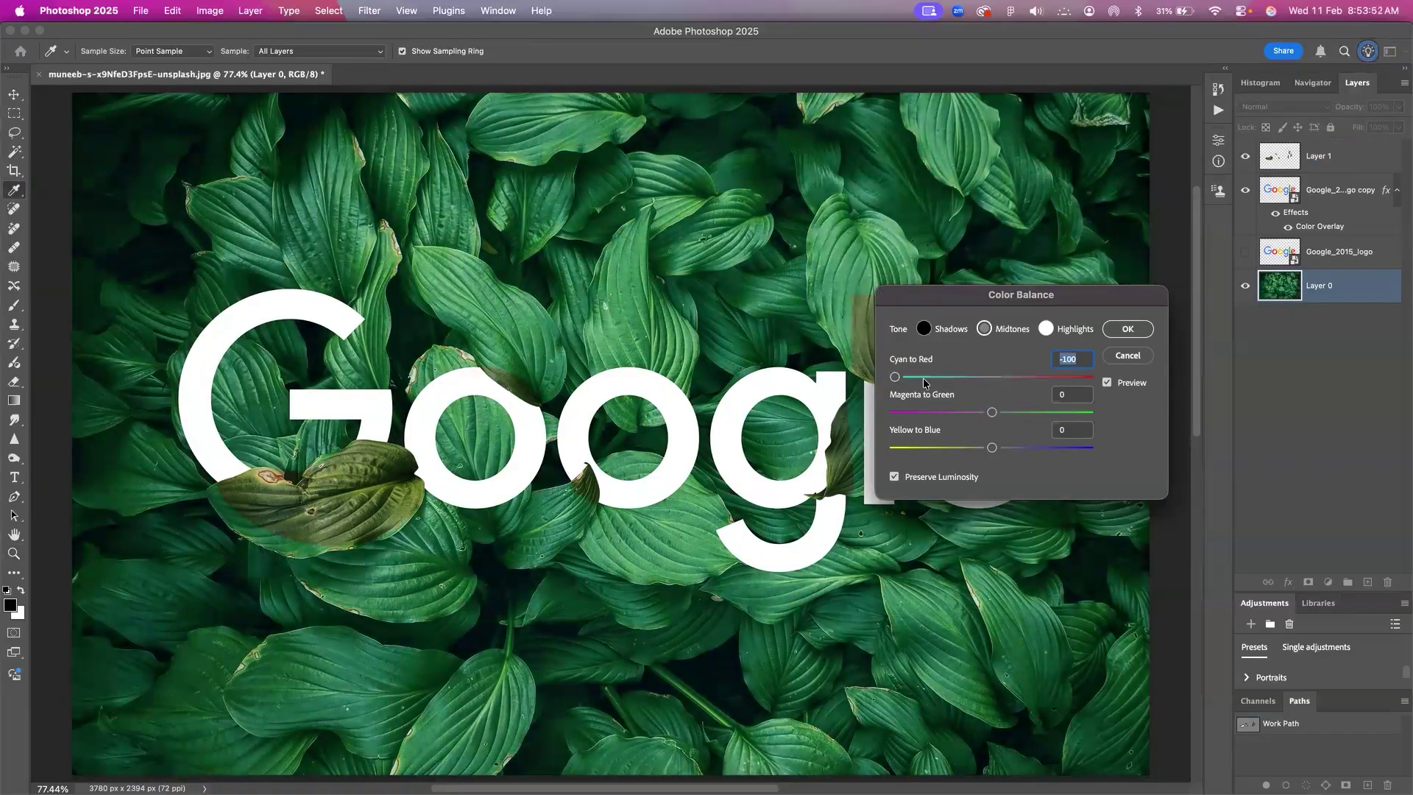
{"action": "key", "text": "Escape"}
{"action": "key", "text": "z"}
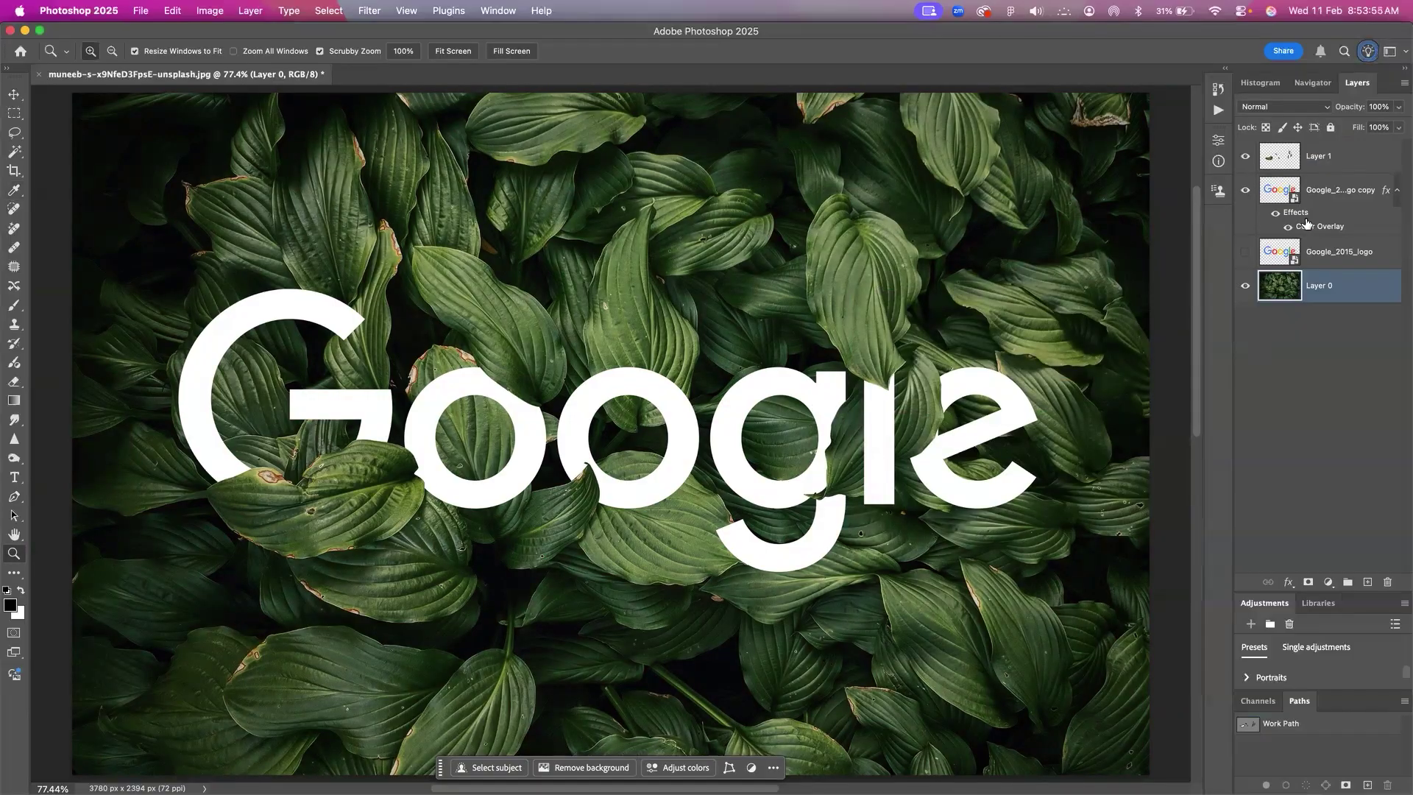
Toggle the logo copy's Color Overlay effect off and on to compare the original colours with the white version
{"action": "left_click", "coordinate": [1284, 230]}
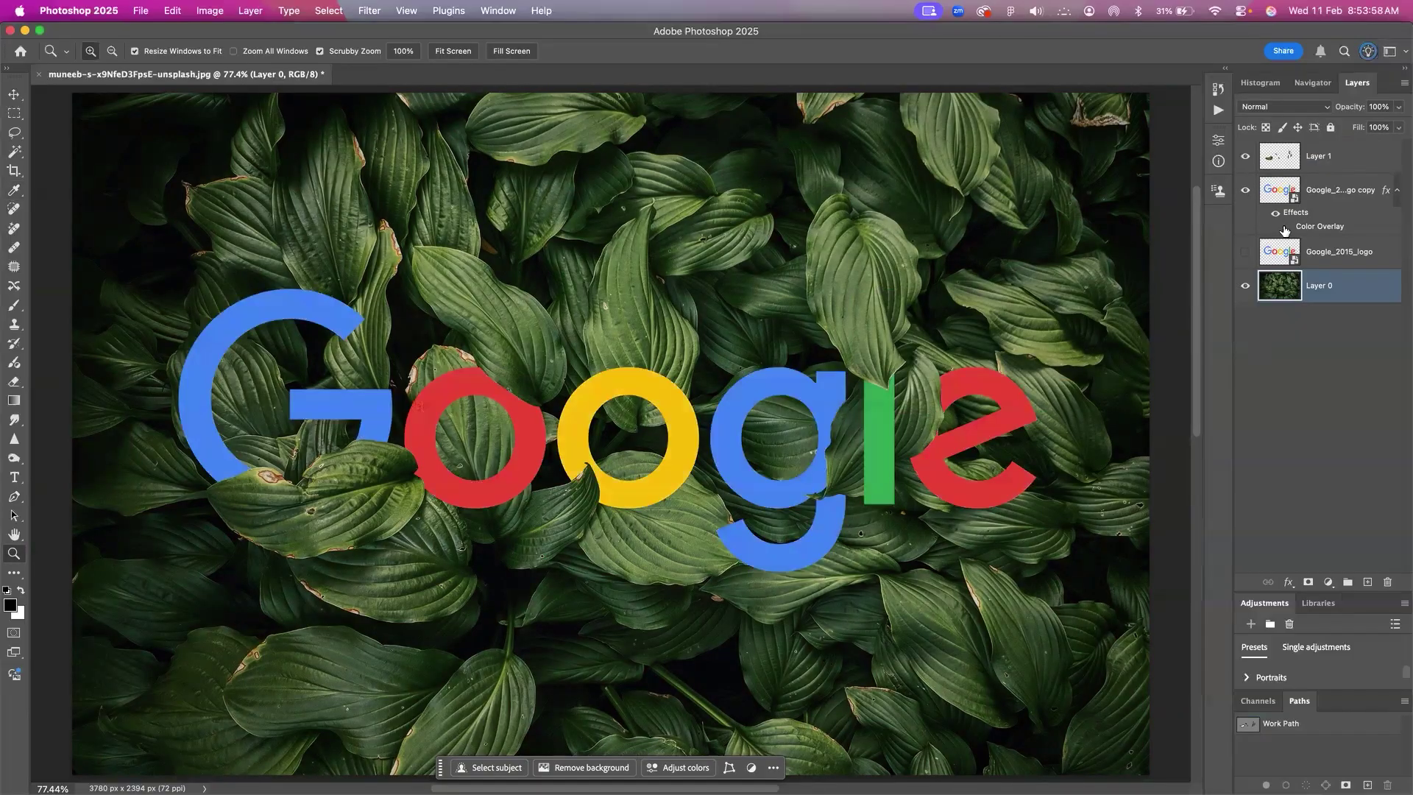
{"action": "left_click", "coordinate": [1284, 230]}
{"action": "left_click", "coordinate": [1285, 230]}
{"action": "left_click", "coordinate": [1284, 229]}
{"action": "left_click", "coordinate": [1285, 230]}
{"action": "left_click", "coordinate": [1286, 229]}
{"action": "left_click", "coordinate": [1286, 229]}
{"action": "left_click", "coordinate": [1286, 229]}
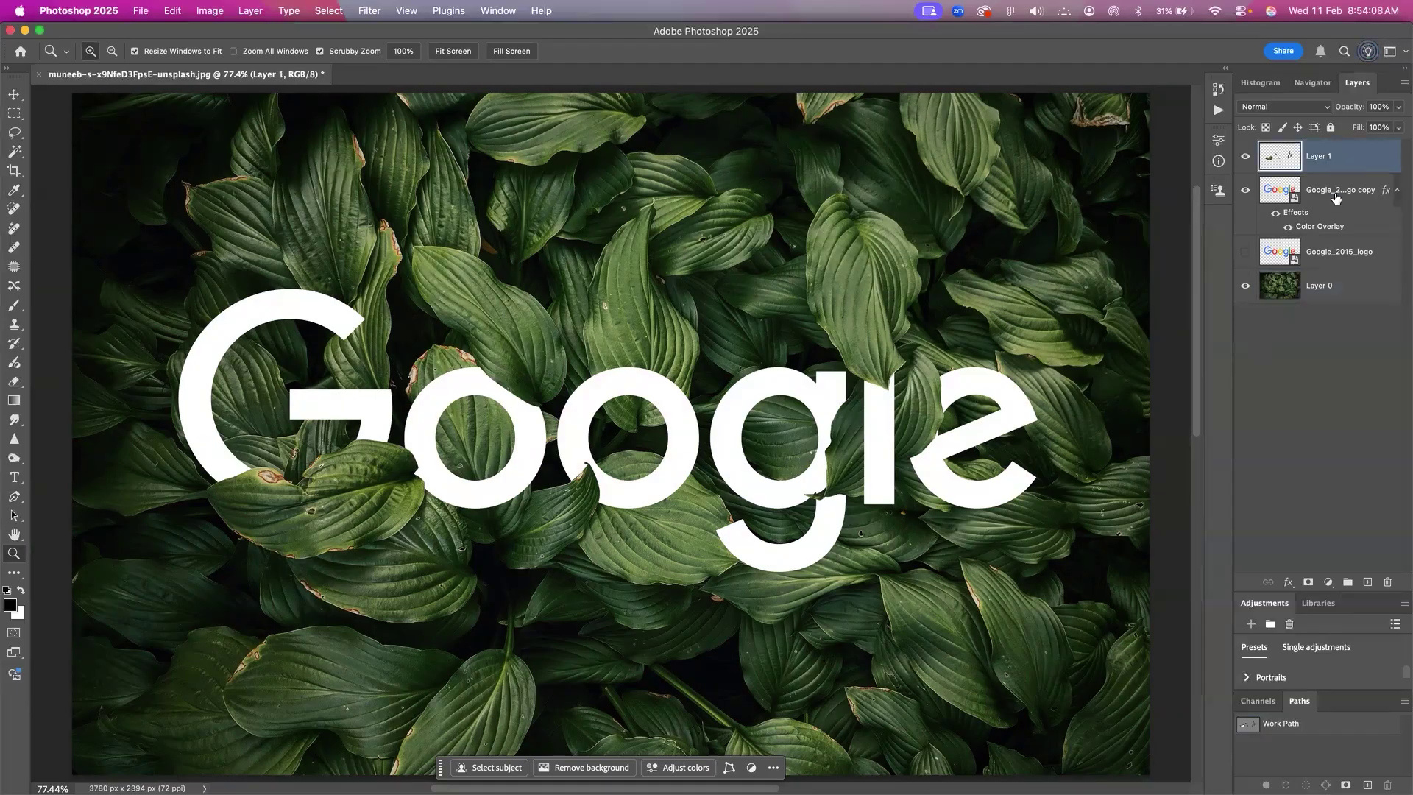
Load the logo copy's letter shapes as a selection and add a blank layer between the leaf cutouts and the logo copy
{"action": "left_click", "coordinate": [1278, 163], "text": "super"}
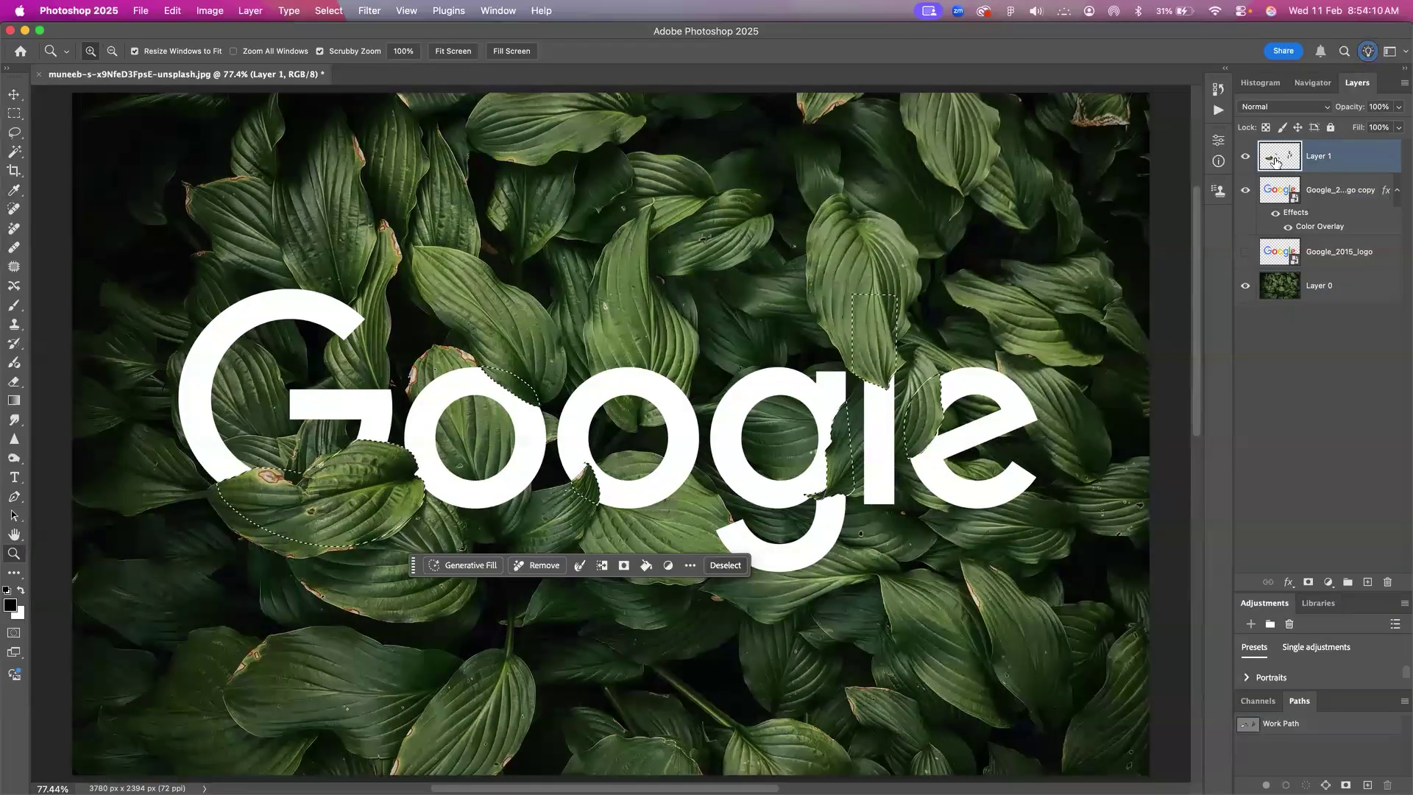
{"action": "key", "text": "super+d"}
{"action": "left_click", "coordinate": [1274, 192], "text": "super"}
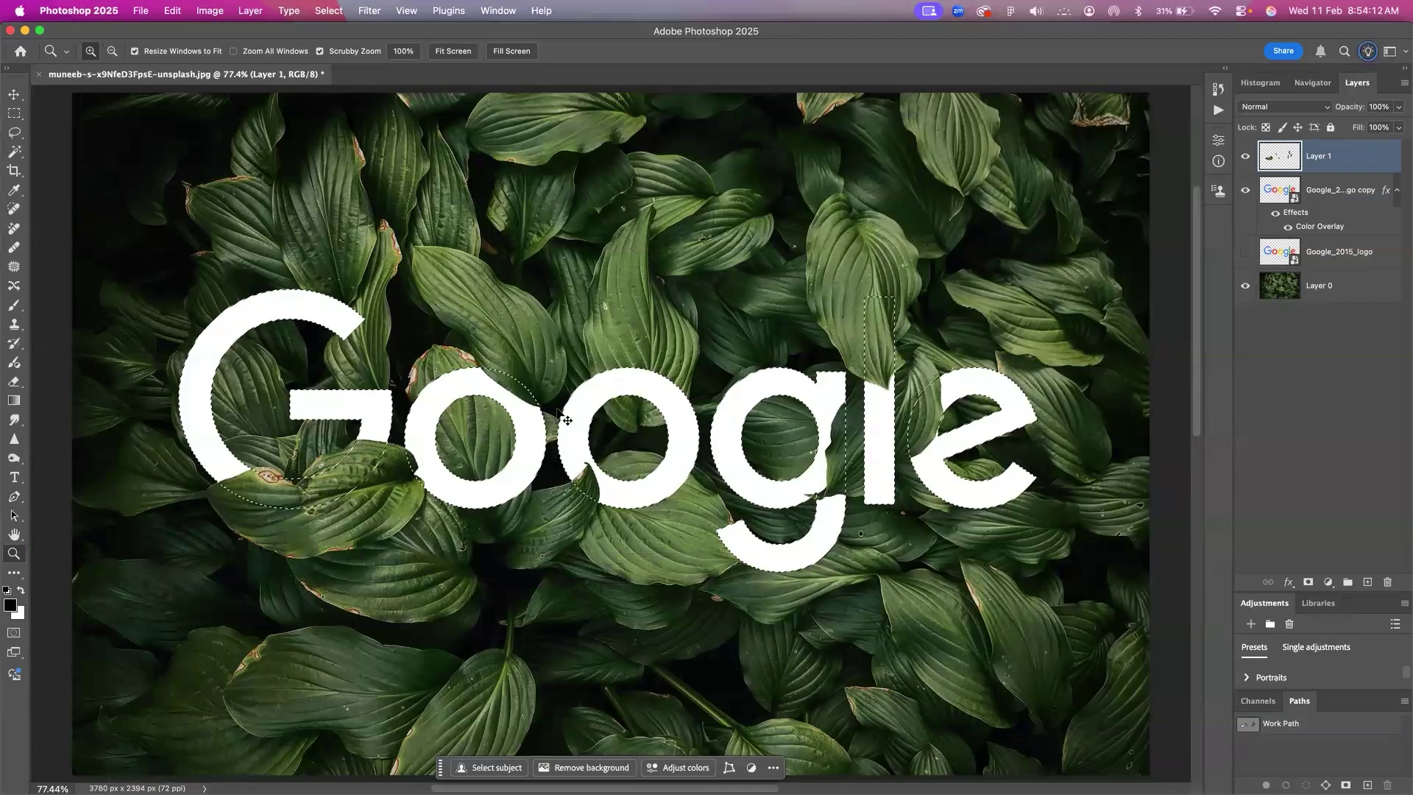
{"action": "key", "text": "super+shift+n"}
{"action": "key", "text": "Return"}
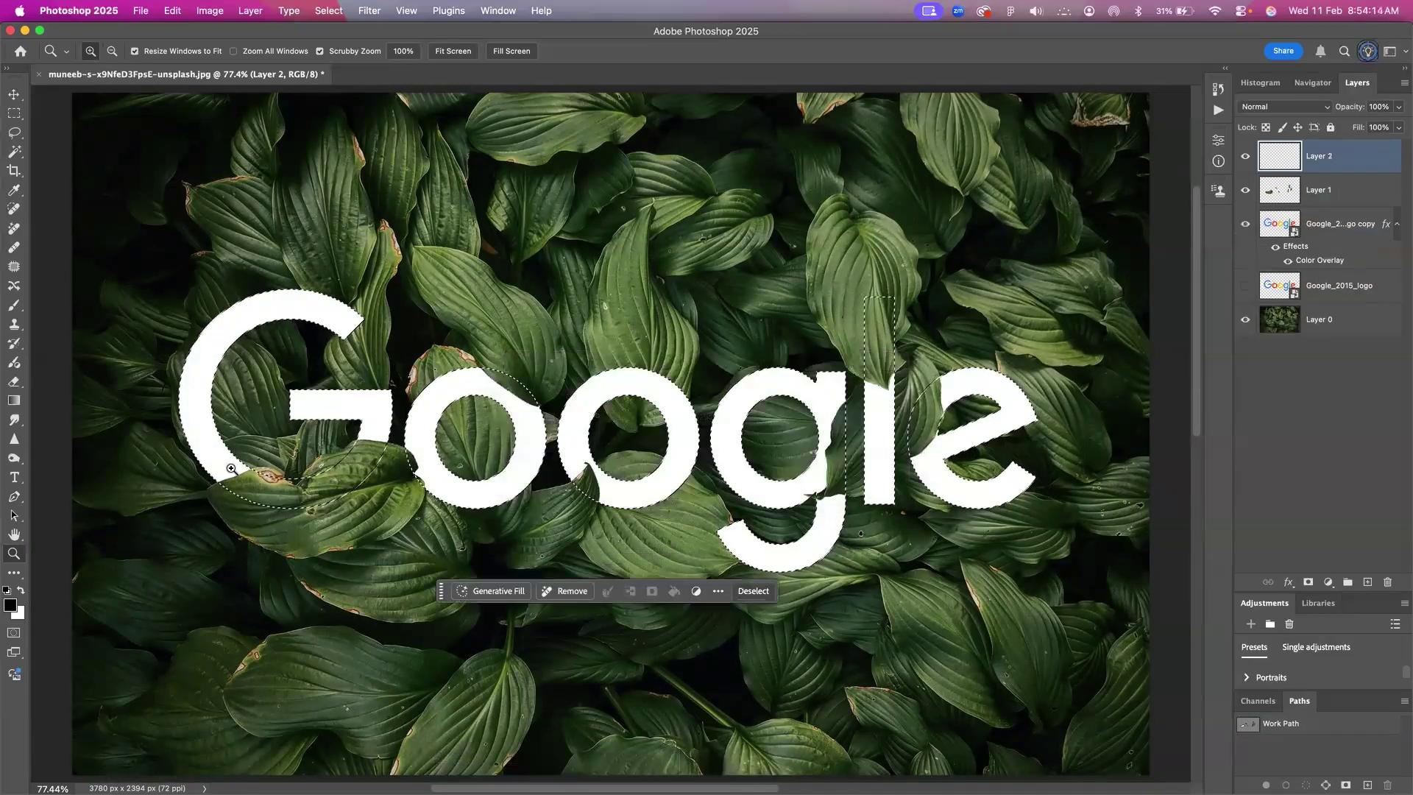
{"action": "left_click_drag", "start_coordinate": [1285, 167], "coordinate": [1316, 200]}
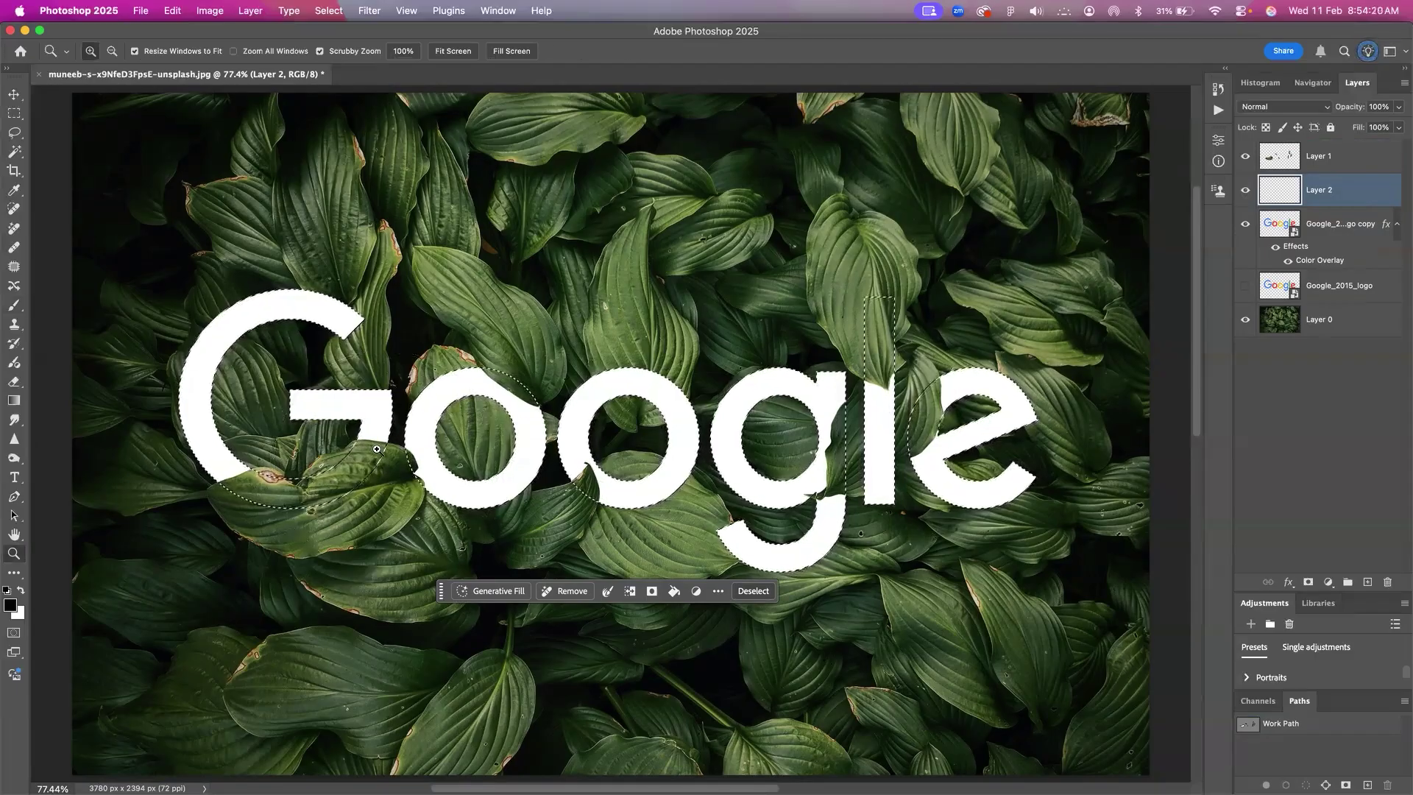
Paint soft black shadows on the letters where leaves overlap them, using 12% brush opacity and a brush size reduced to 100, and deselect
{"action": "key", "text": "b"}
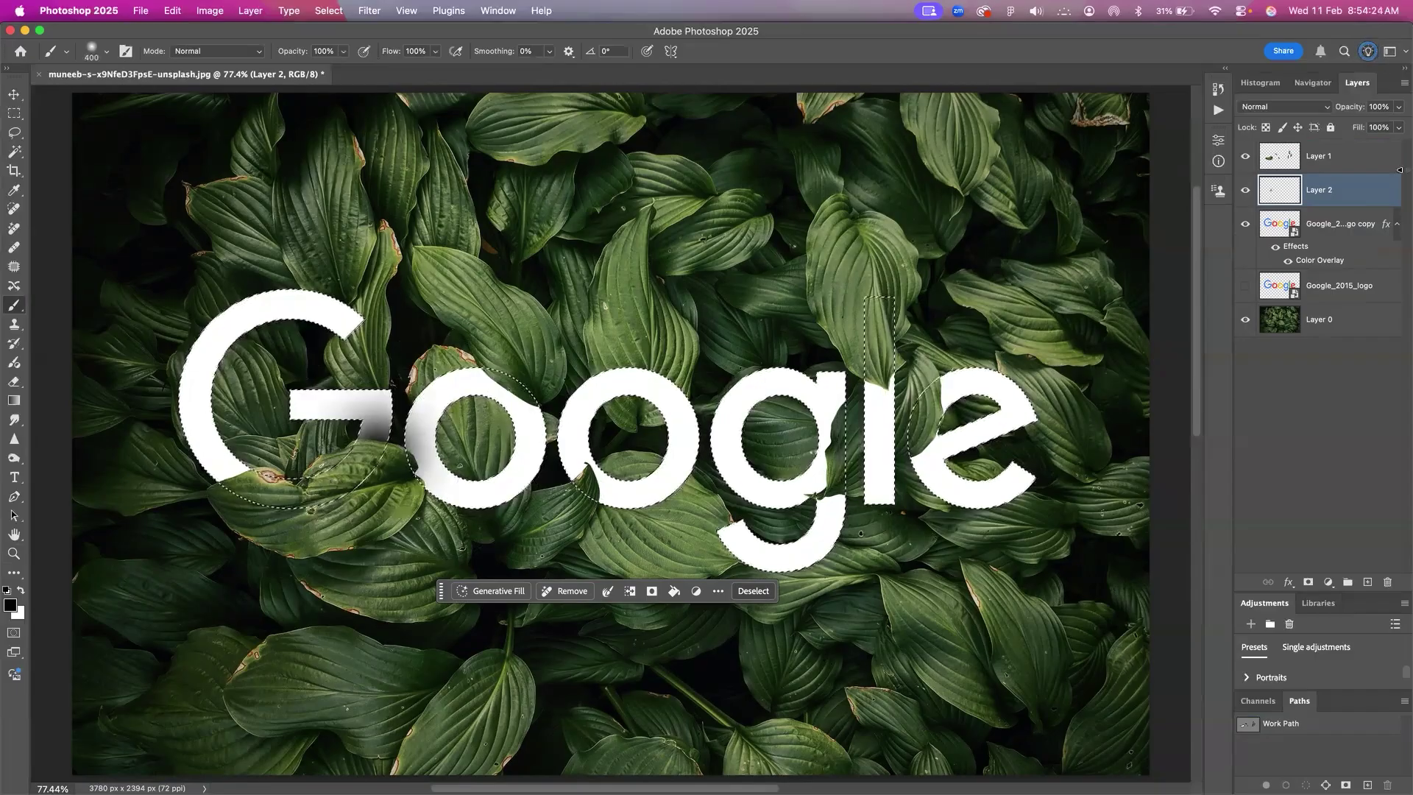
{"action": "key", "text": "super+z"}
{"action": "left_click", "coordinate": [343, 50]}
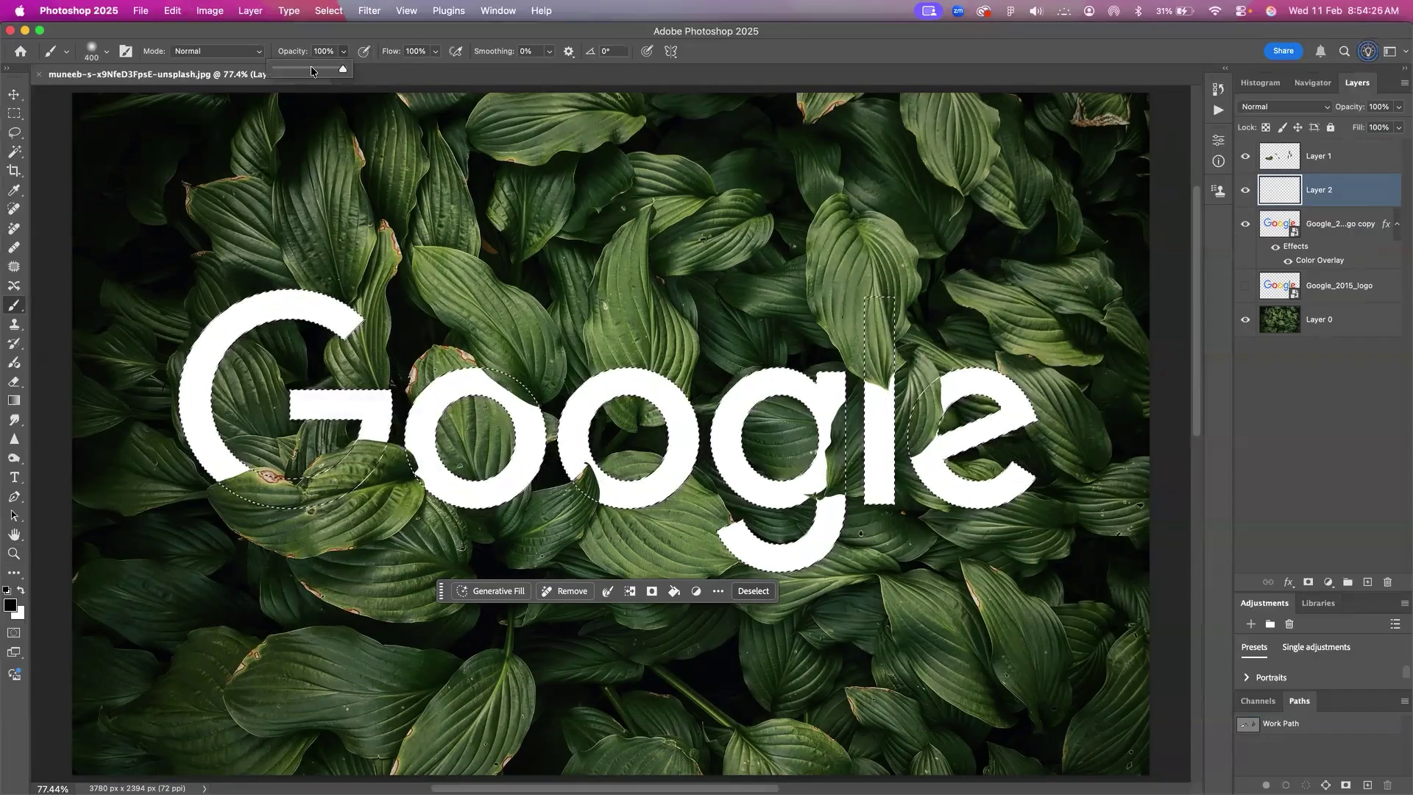
{"action": "left_click", "coordinate": [348, 468]}
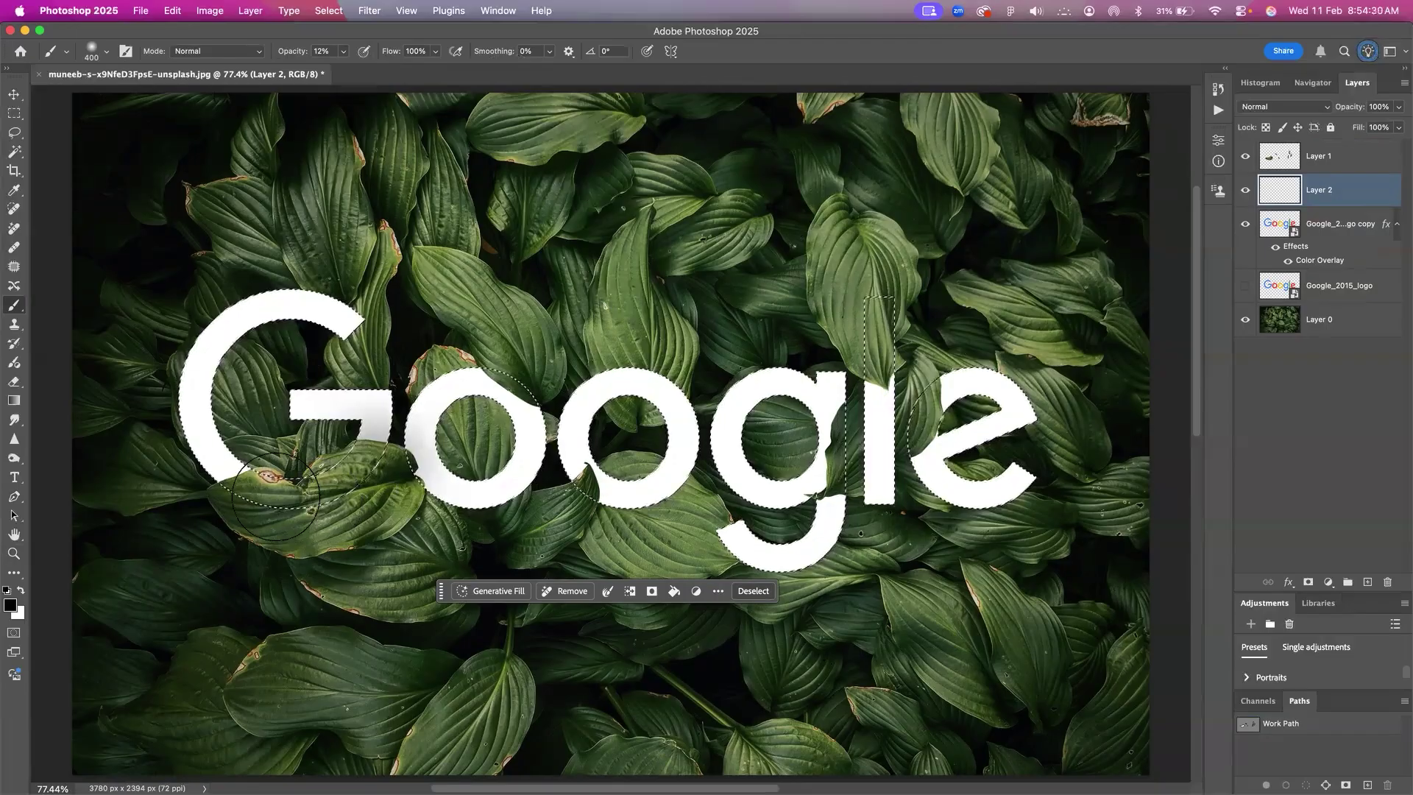
{"action": "key", "text": "bracketleft"}
{"action": "key", "text": "bracketleft"}
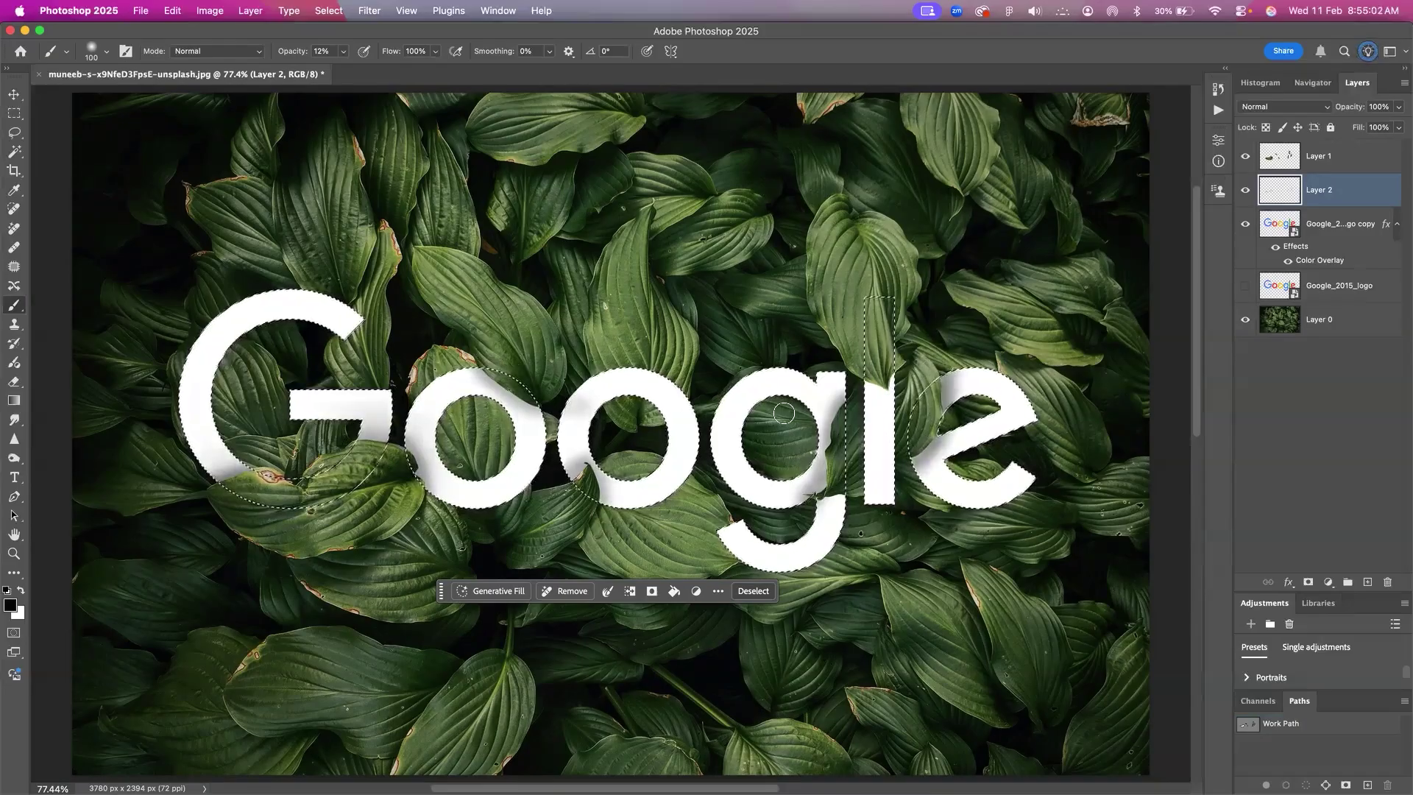
{"action": "key", "text": "super+d"}
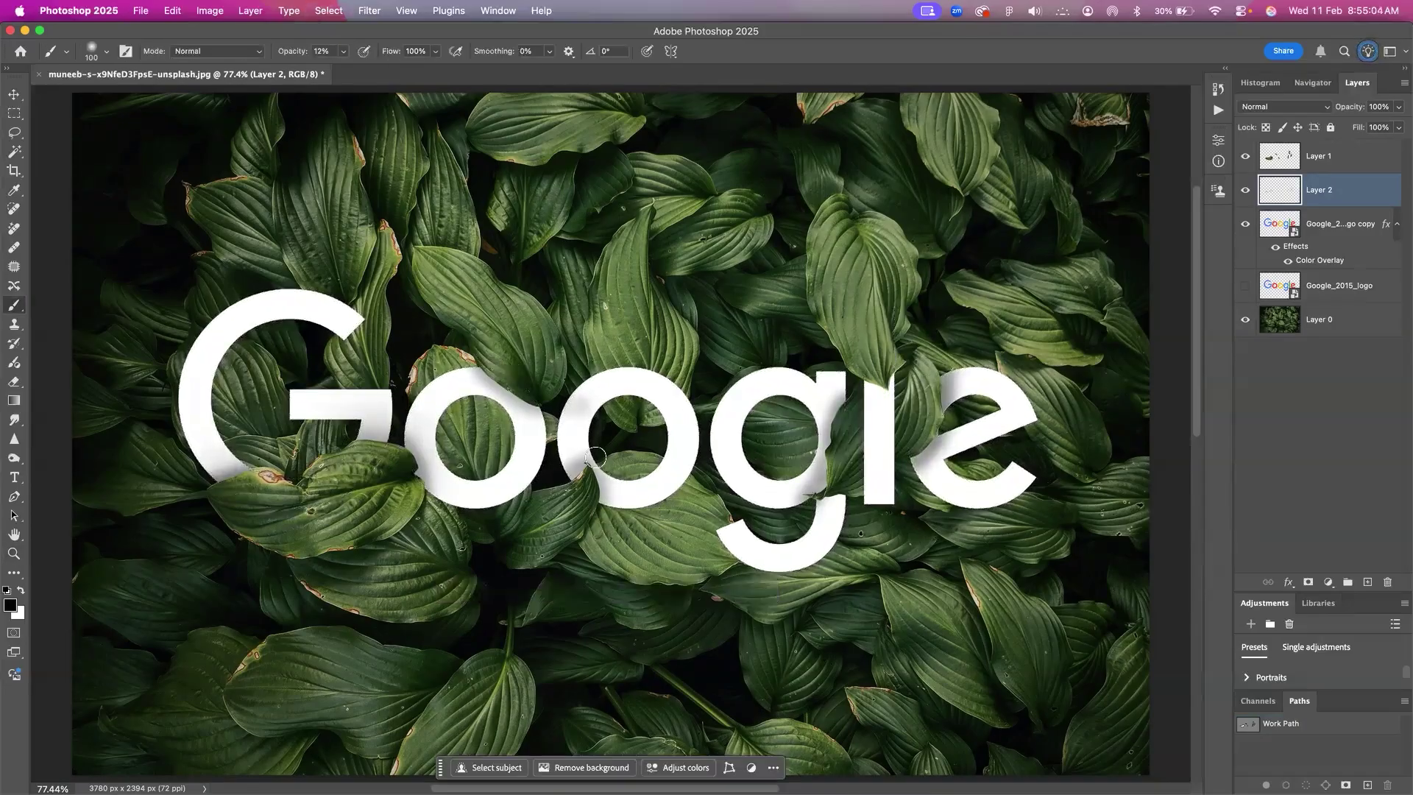
Toggle the painted shadow layer off and on to compare the logo with and without the leaf shadows
{"action": "key", "text": "super+minus"}
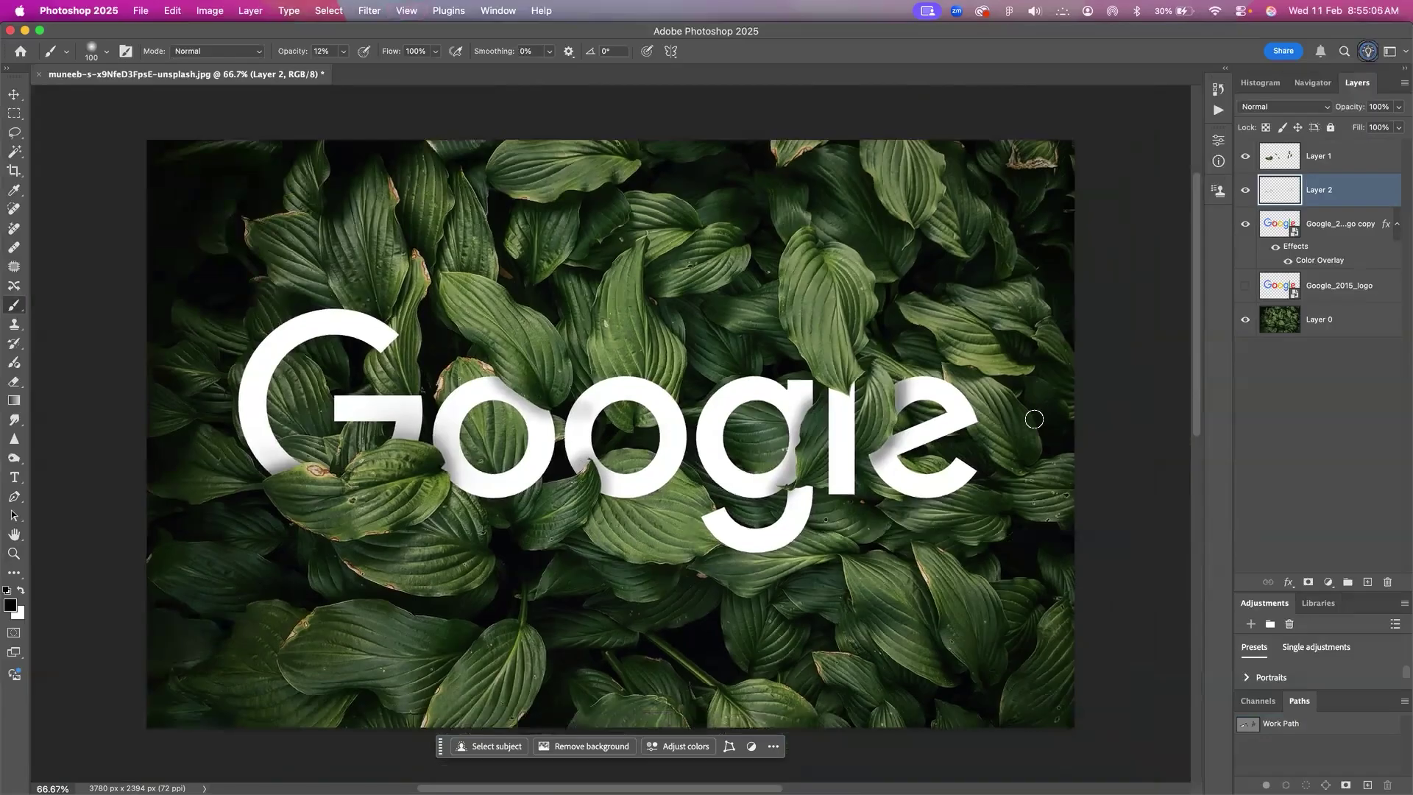
{"action": "left_click", "coordinate": [1243, 191]}
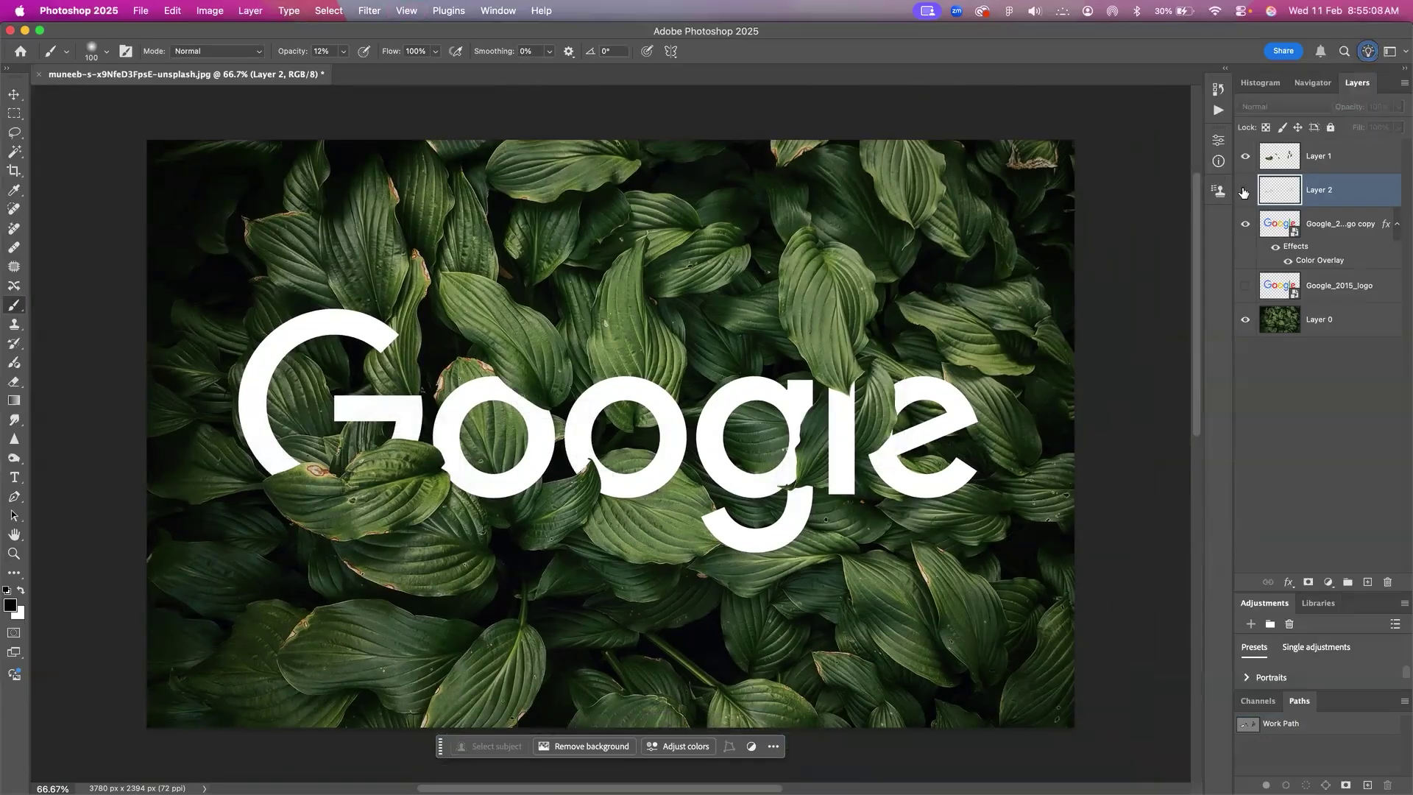
{"action": "left_click", "coordinate": [1243, 193]}
{"action": "left_click", "coordinate": [1244, 193]}
{"action": "left_click", "coordinate": [1243, 192]}
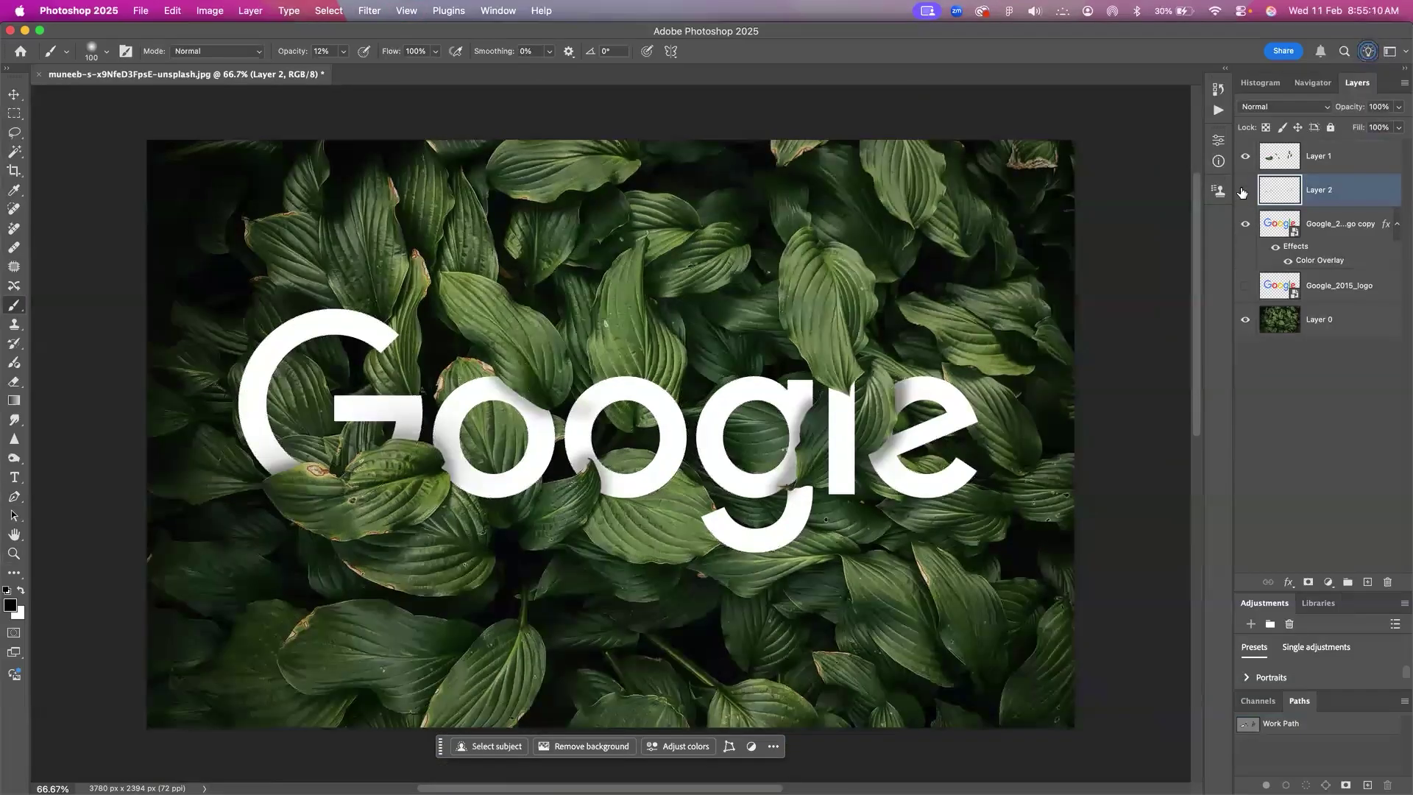
{"action": "left_click", "coordinate": [1243, 192]}
{"action": "left_click", "coordinate": [1244, 192]}
{"action": "left_click_drag", "start_coordinate": [641, 585], "coordinate": [666, 576]}
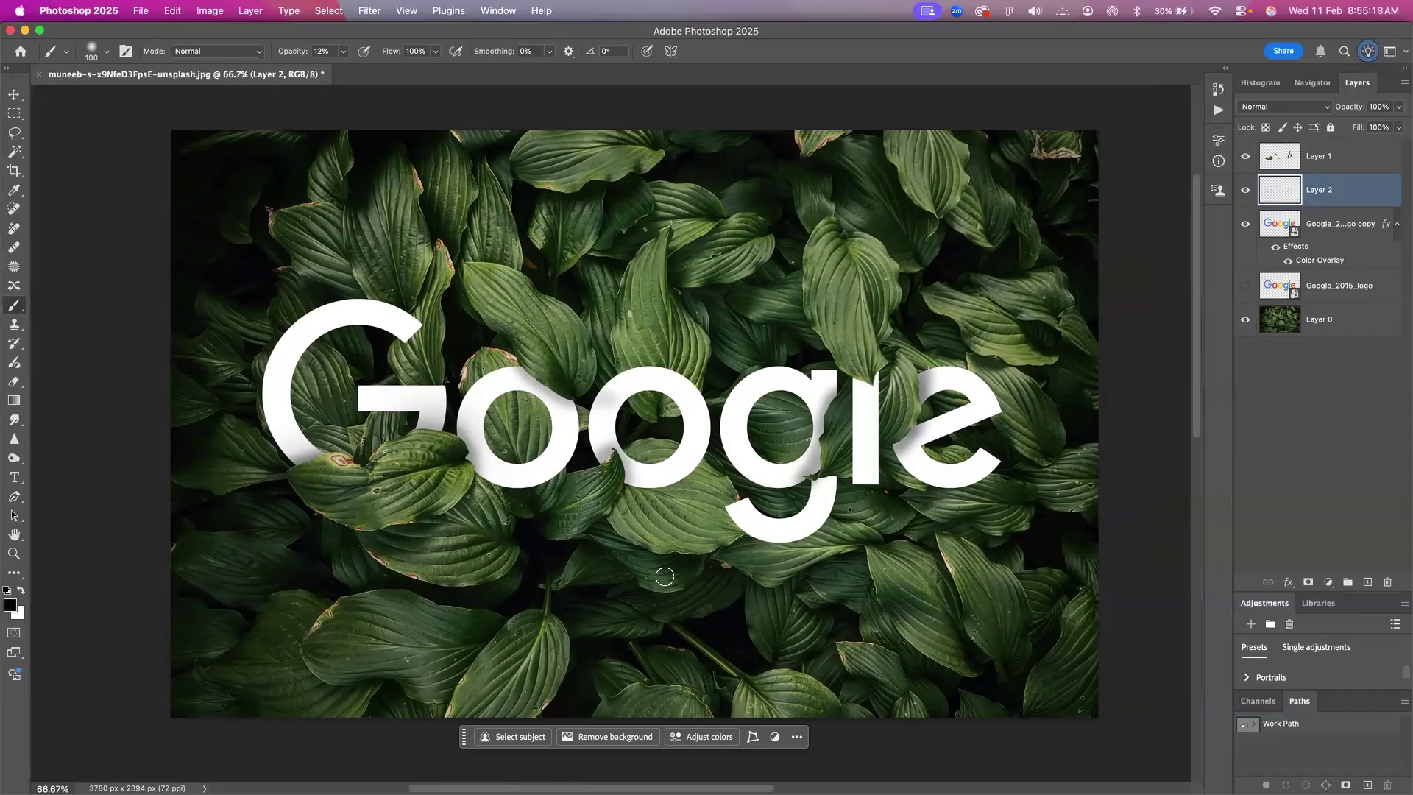
{"action": "key", "text": "super+Tab"}
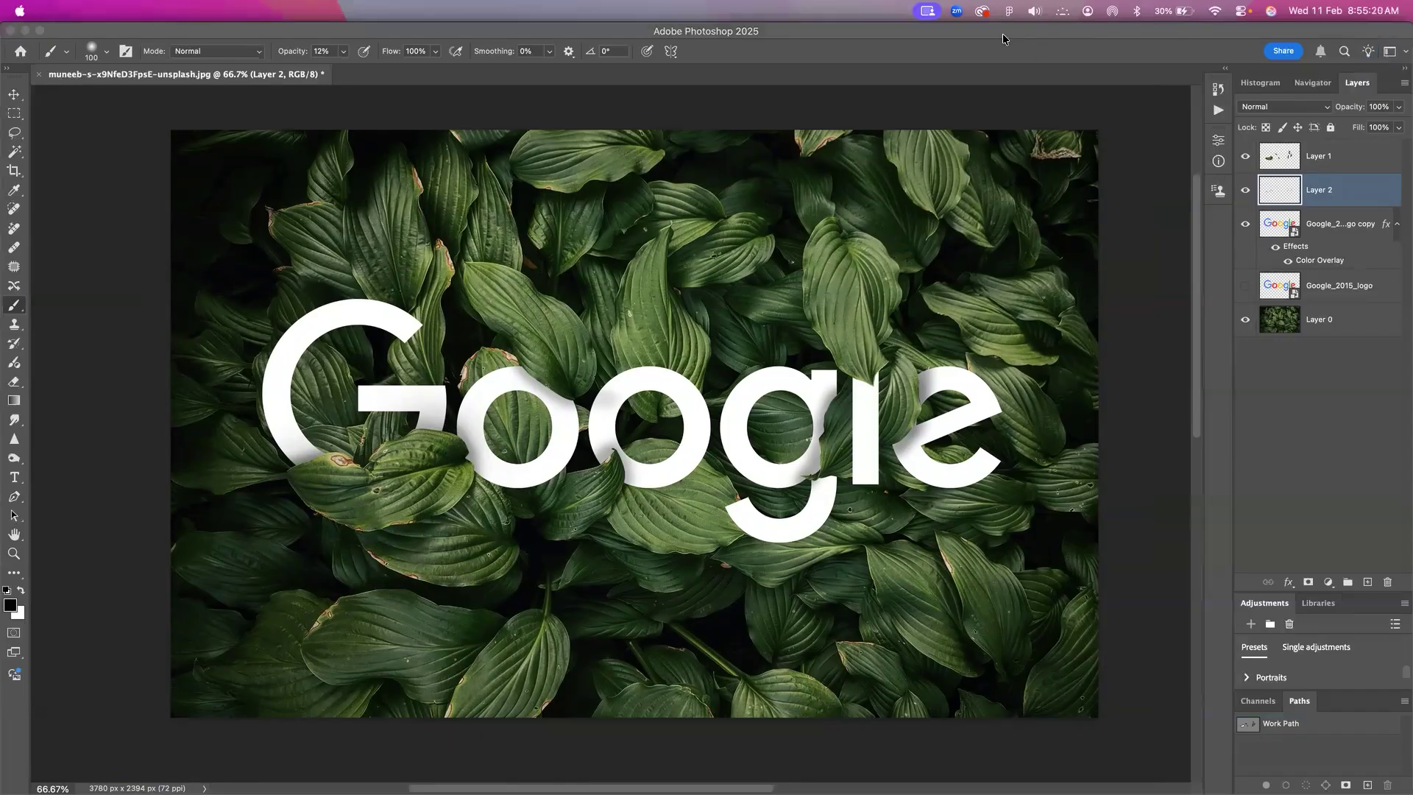